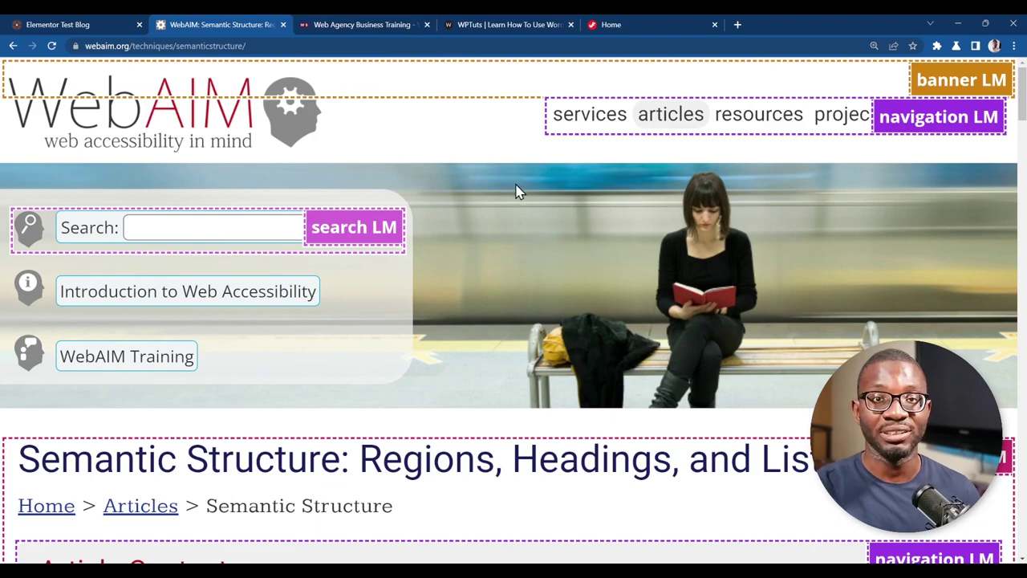
Examine the landmark regions and content structure throughout the WebAIM Semantic Structure article, from the banner to the footer
scroll(557, 195, "down", 3)
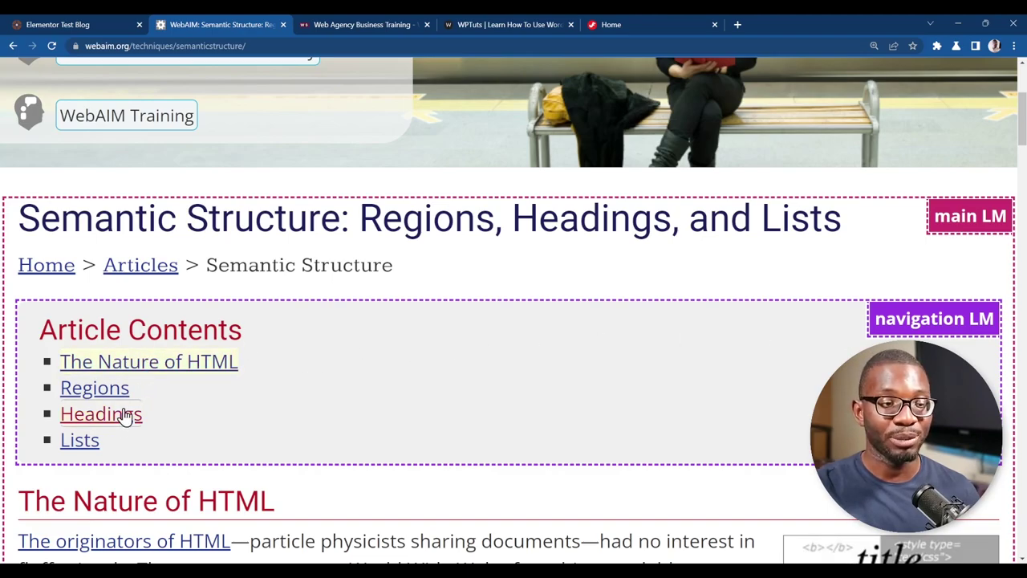
scroll(445, 401, "down", 7)
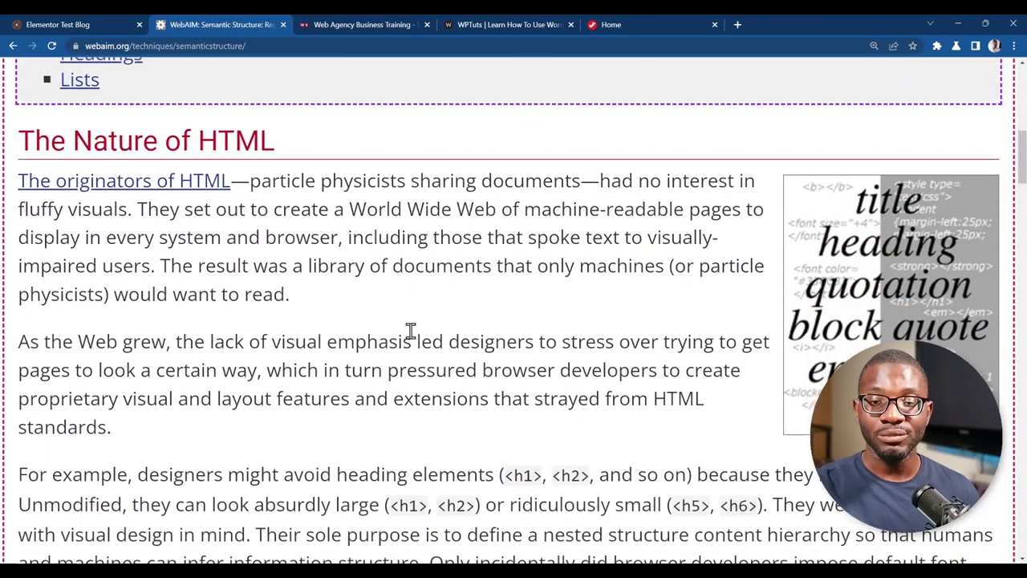
scroll(259, 233, "down", 18)
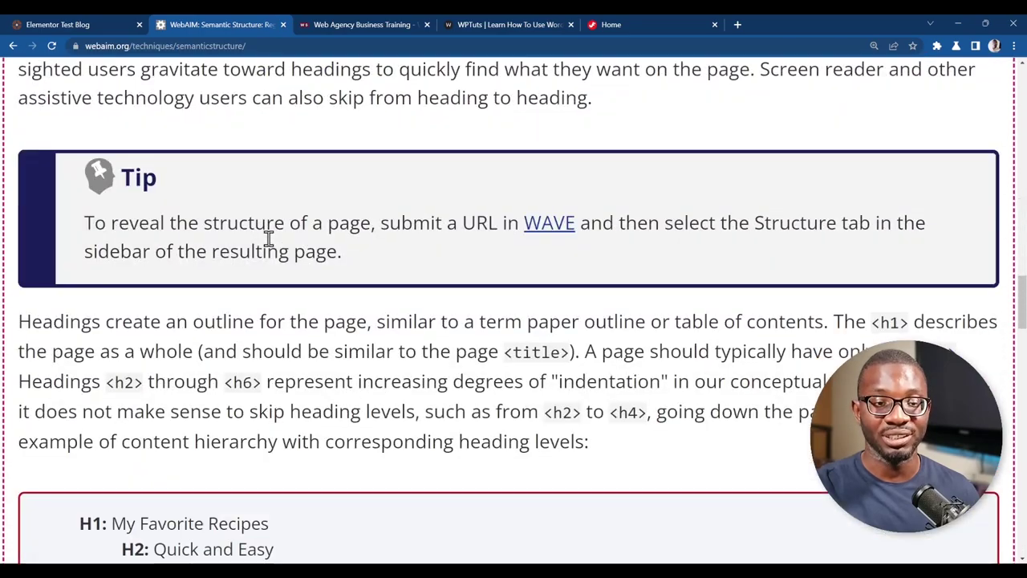
scroll(269, 238, "down", 20)
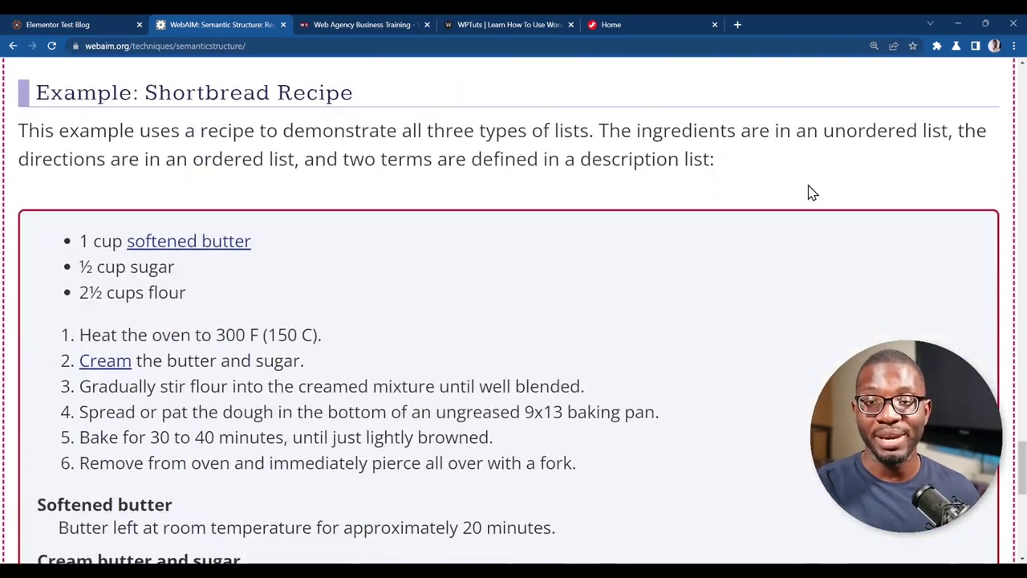
scroll(451, 189, "down", 2)
scroll(465, 185, "up", 2)
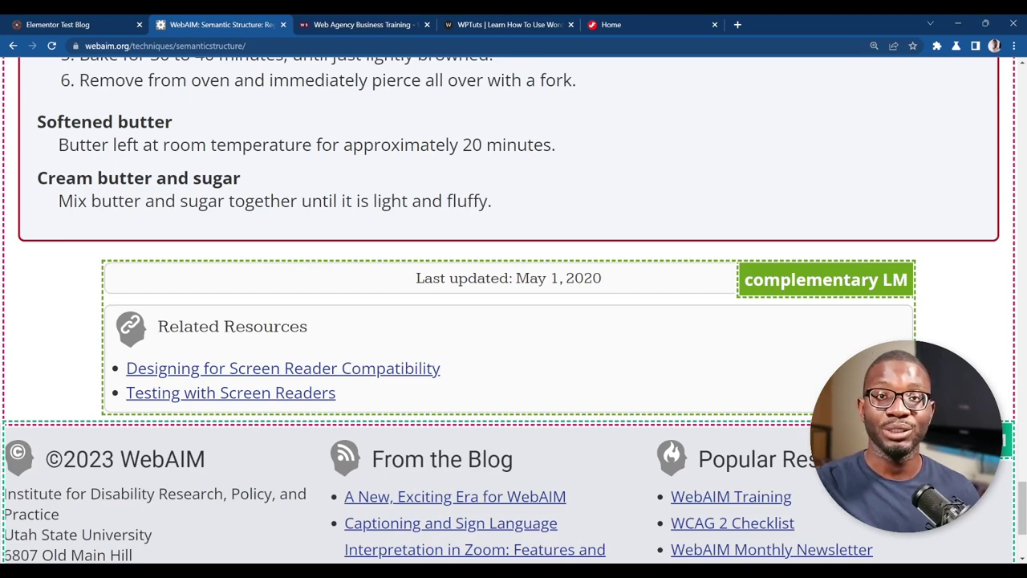
scroll(782, 396, "up", 20)
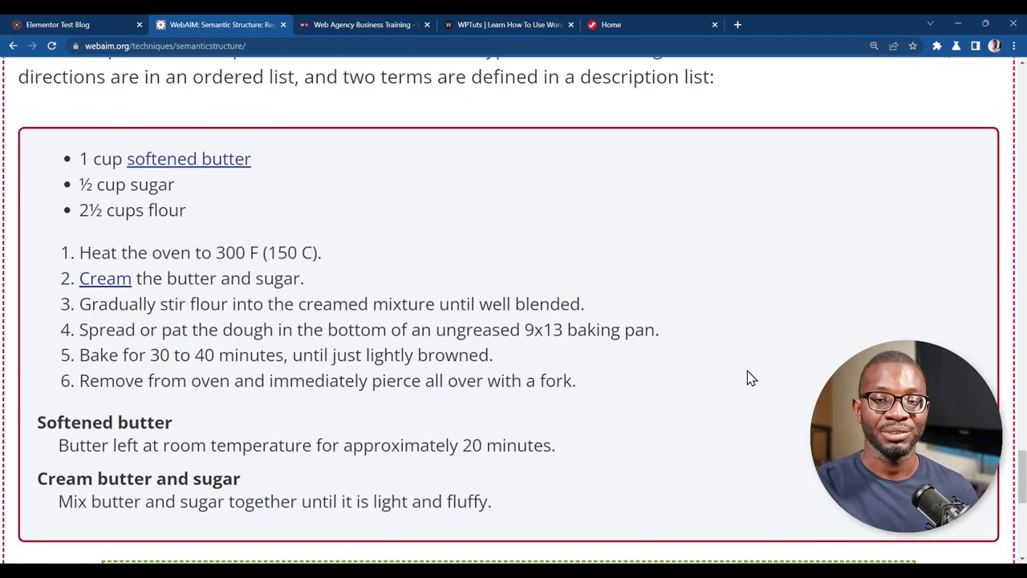
scroll(757, 366, "up", 6)
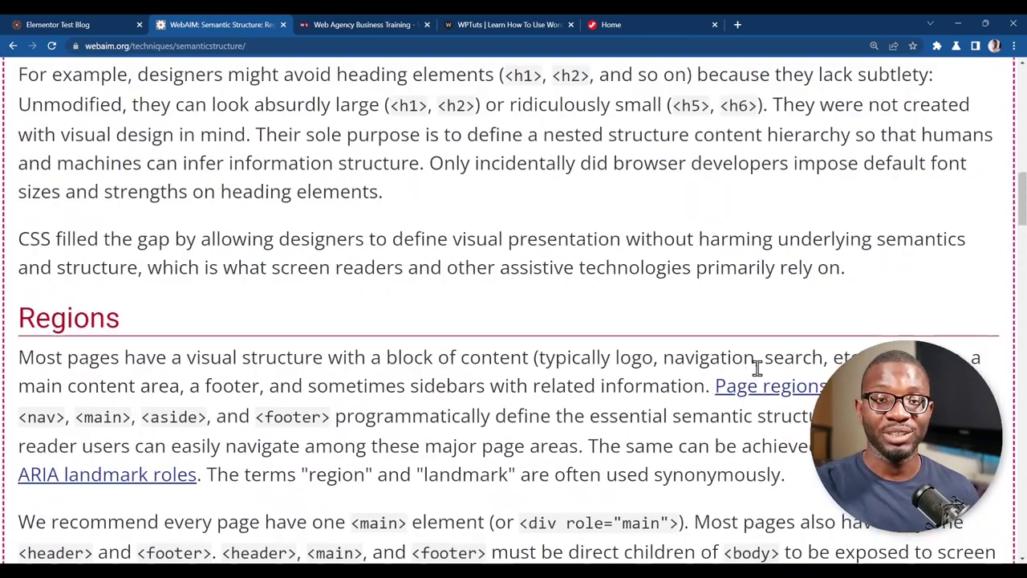
scroll(757, 366, "down", 17)
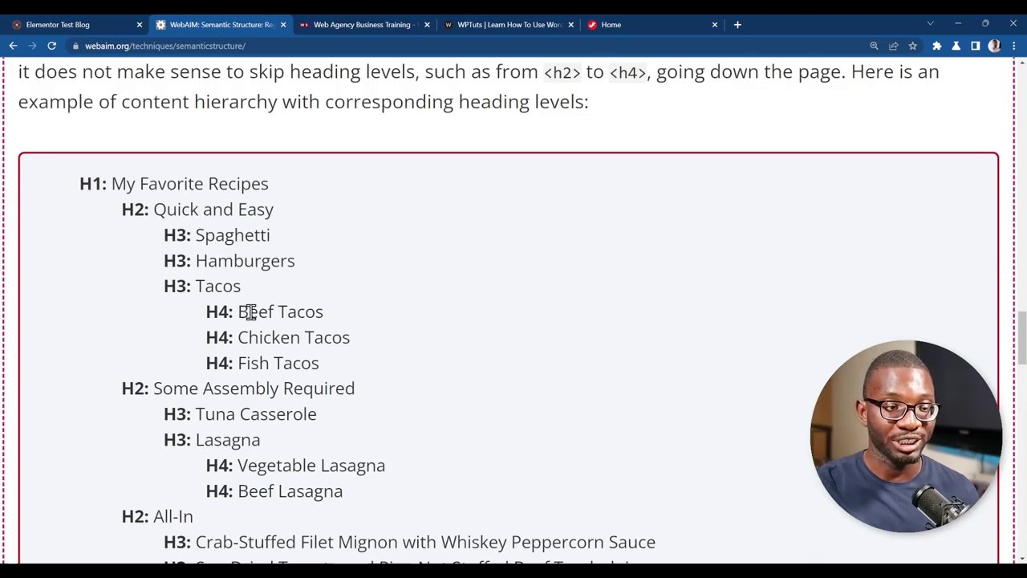
scroll(297, 211, "up", 15)
scroll(296, 190, "up", 8)
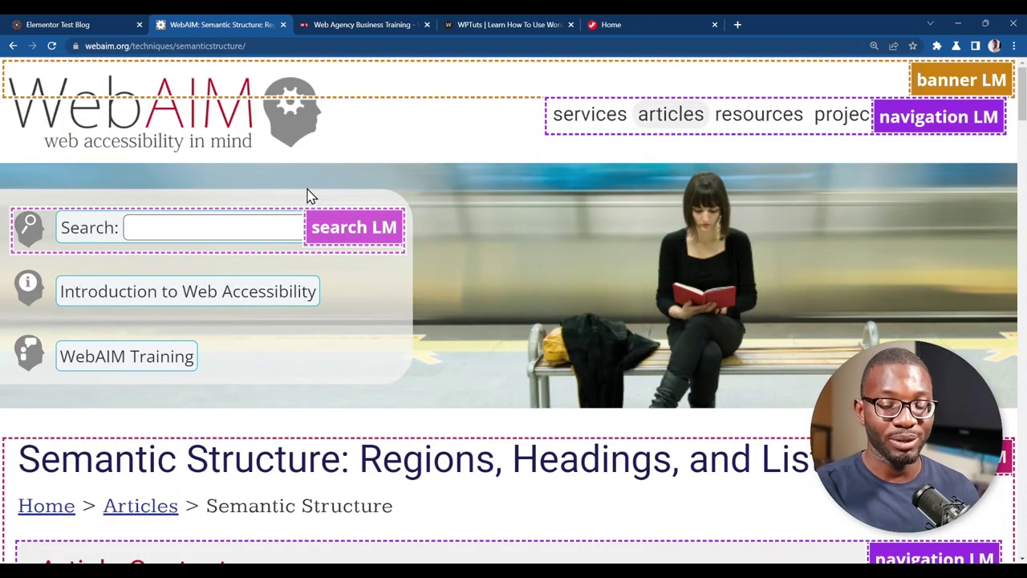
Replace the landmark markers with heading-level markers and examine the article's H1 title and its H2 sections through Regions
key("alt+shift+s")
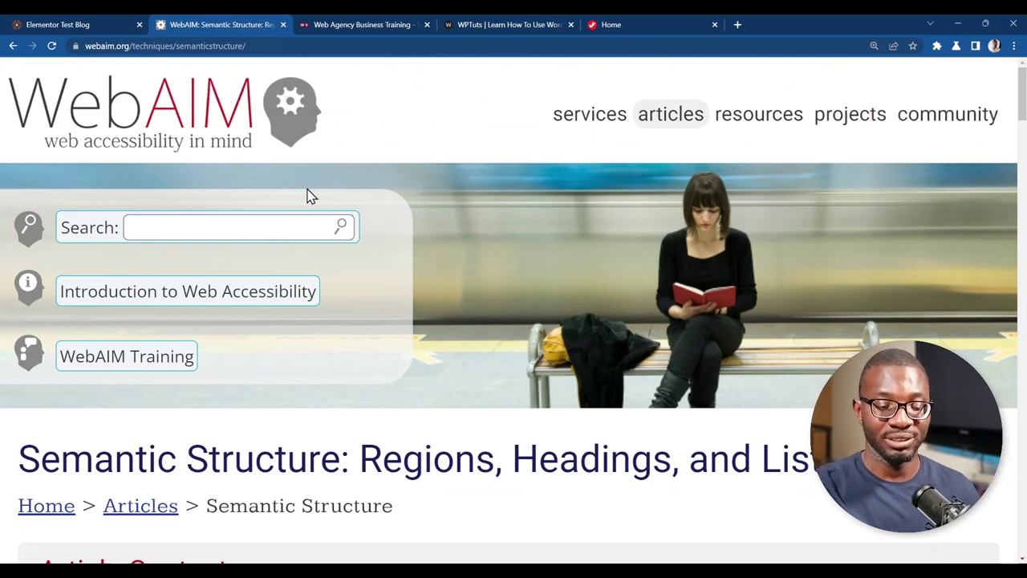
key("alt+shift+h")
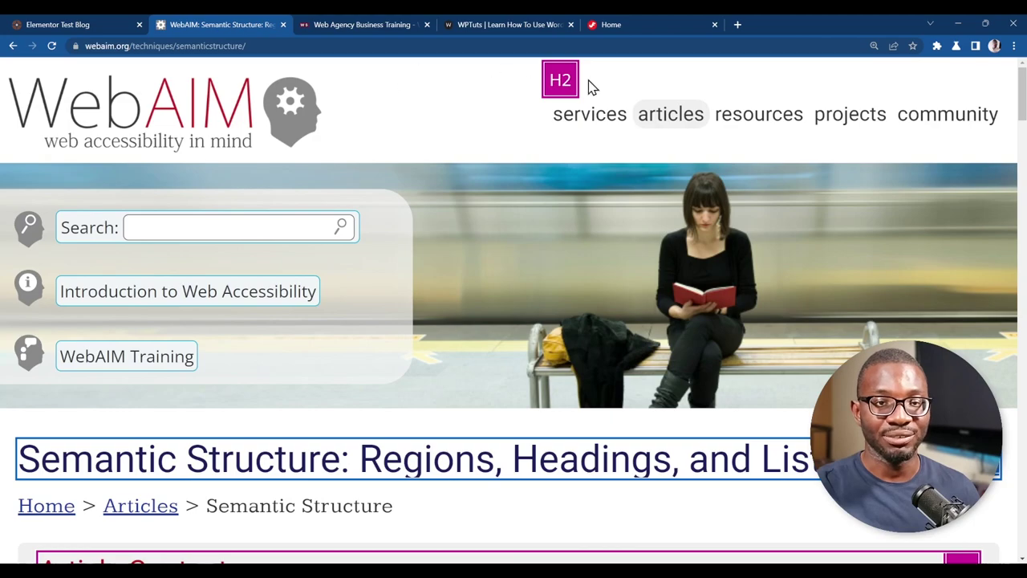
scroll(552, 144, "down", 3)
scroll(553, 144, "down", 2)
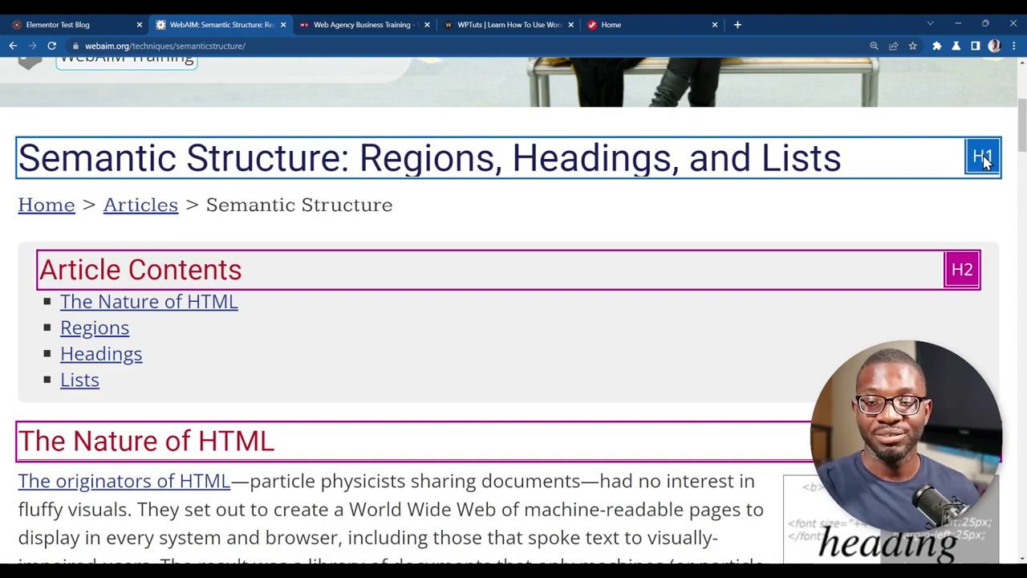
scroll(961, 273, "down", 3)
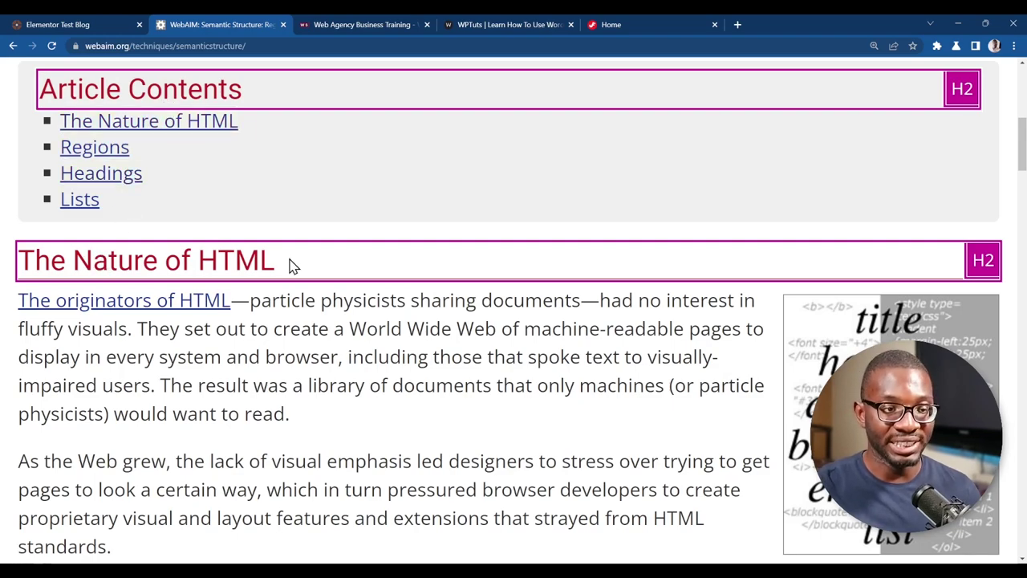
scroll(160, 249, "down", 1)
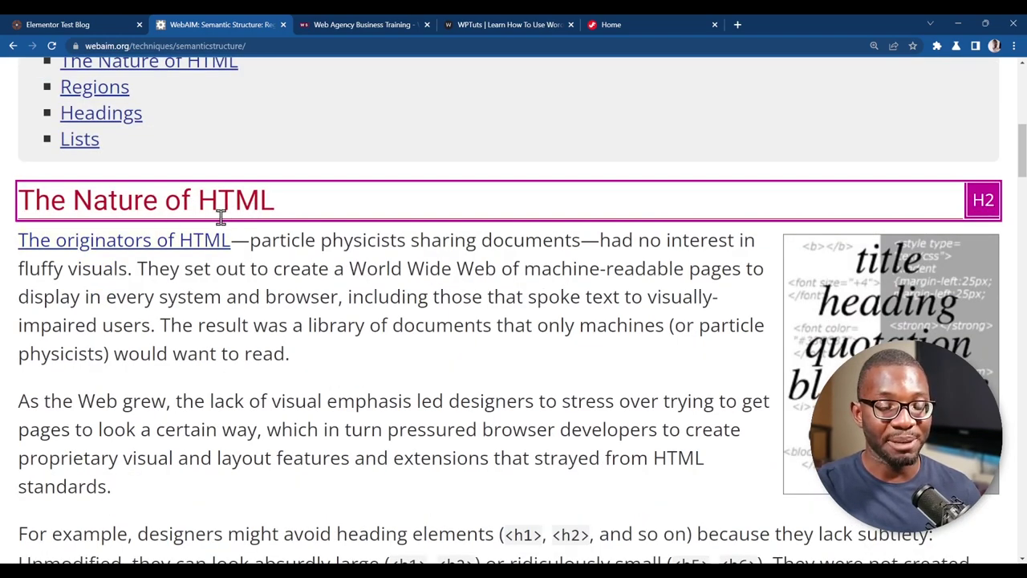
scroll(294, 195, "down", 10)
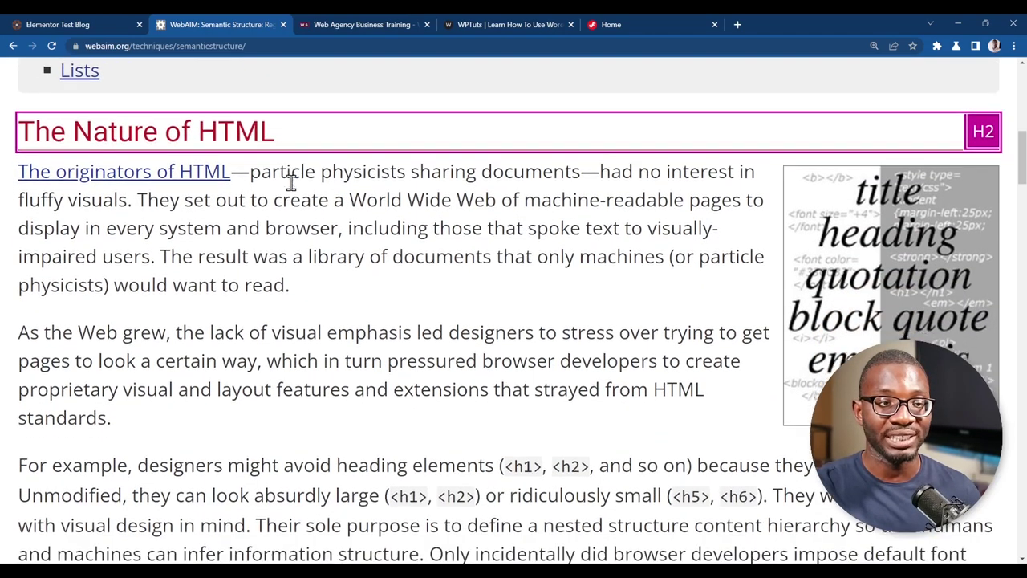
scroll(316, 184, "down", 10)
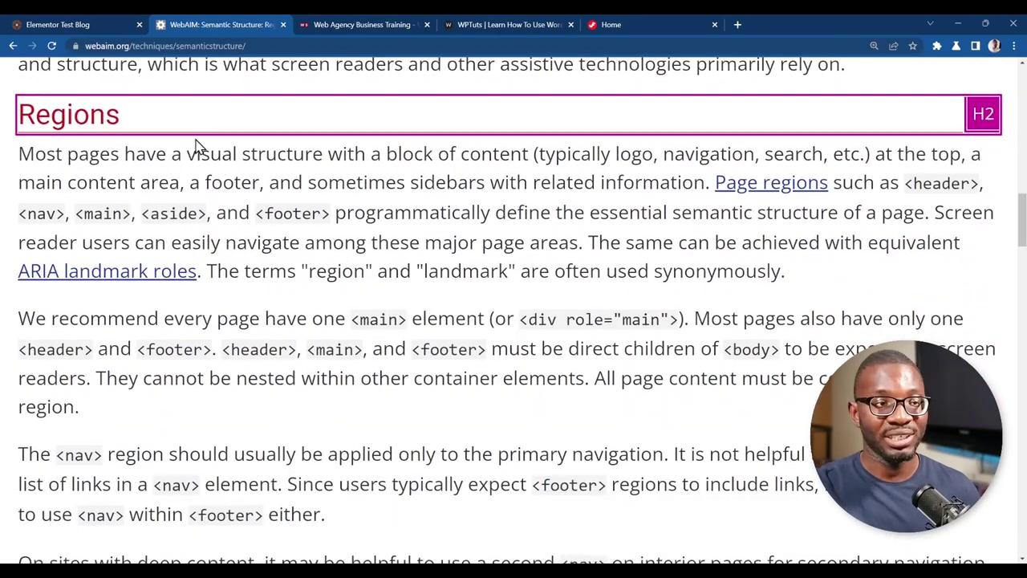
Examine how the H3 and H4 subheadings nest under the Headings section before the Lists section
scroll(269, 163, "down", 15)
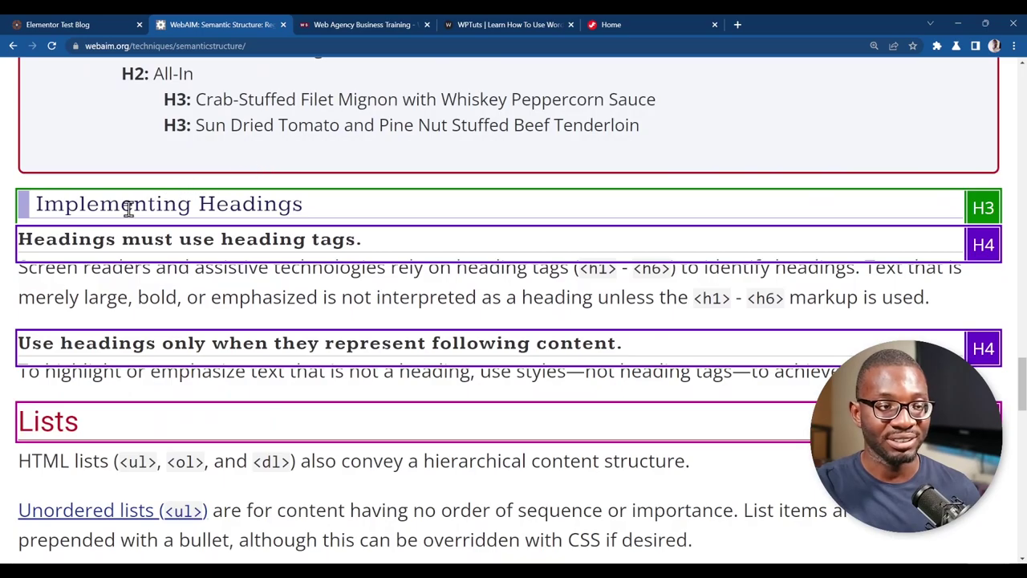
scroll(256, 174, "up", 10)
scroll(168, 183, "up", 1)
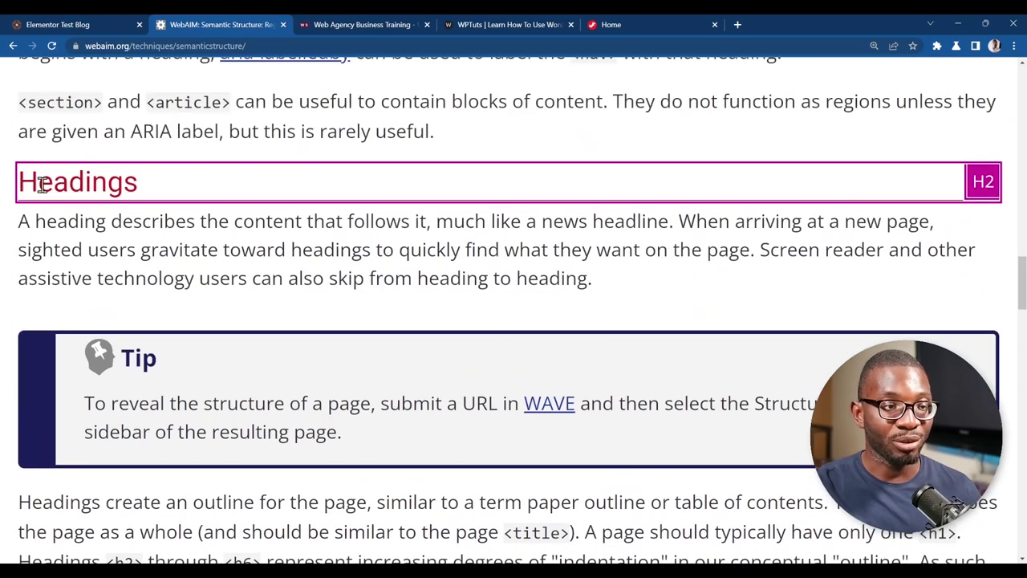
scroll(179, 195, "down", 8)
scroll(215, 207, "down", 7)
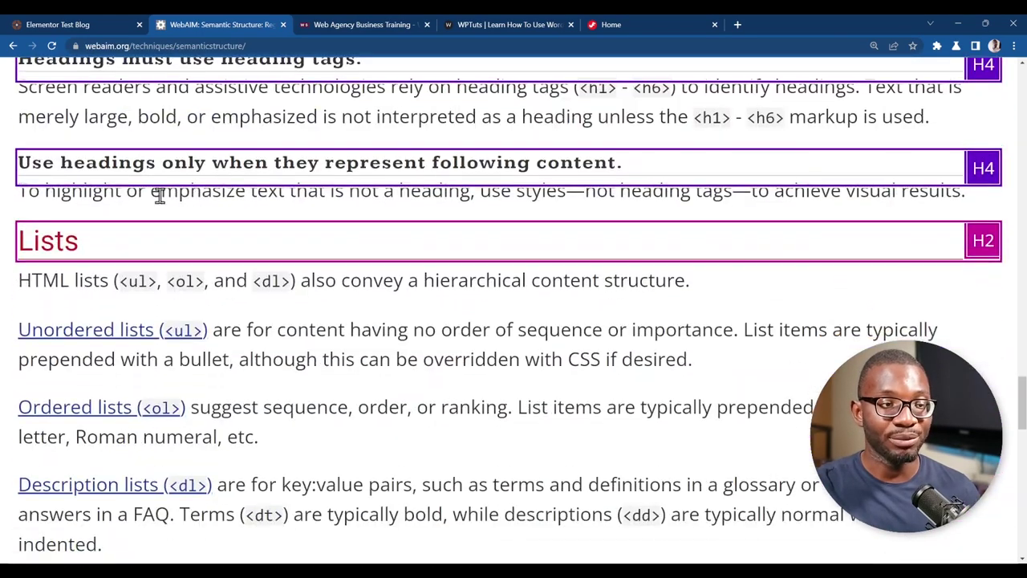
scroll(156, 197, "up", 2)
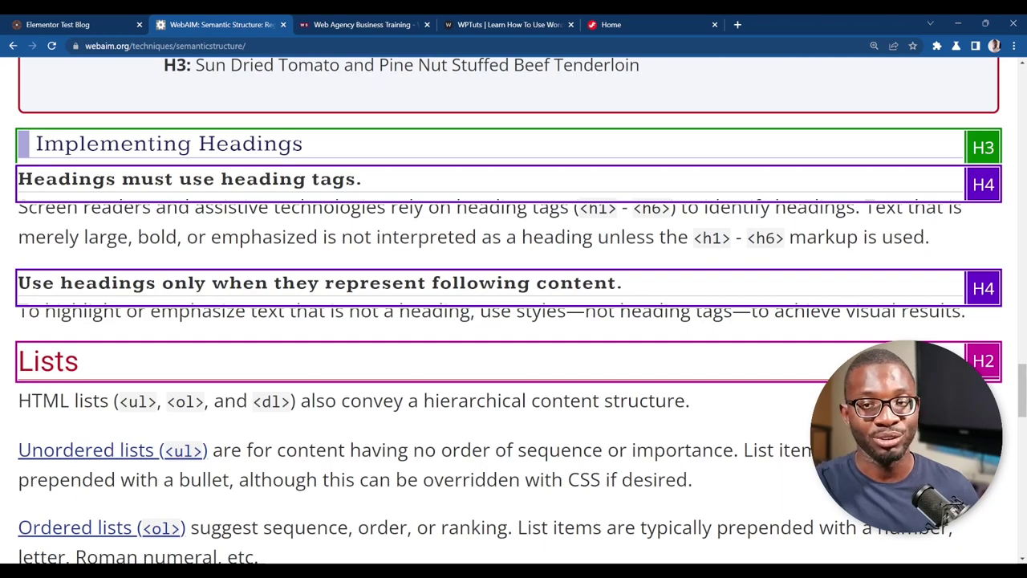
scroll(596, 355, "down", 1)
scroll(596, 355, "down", 1)
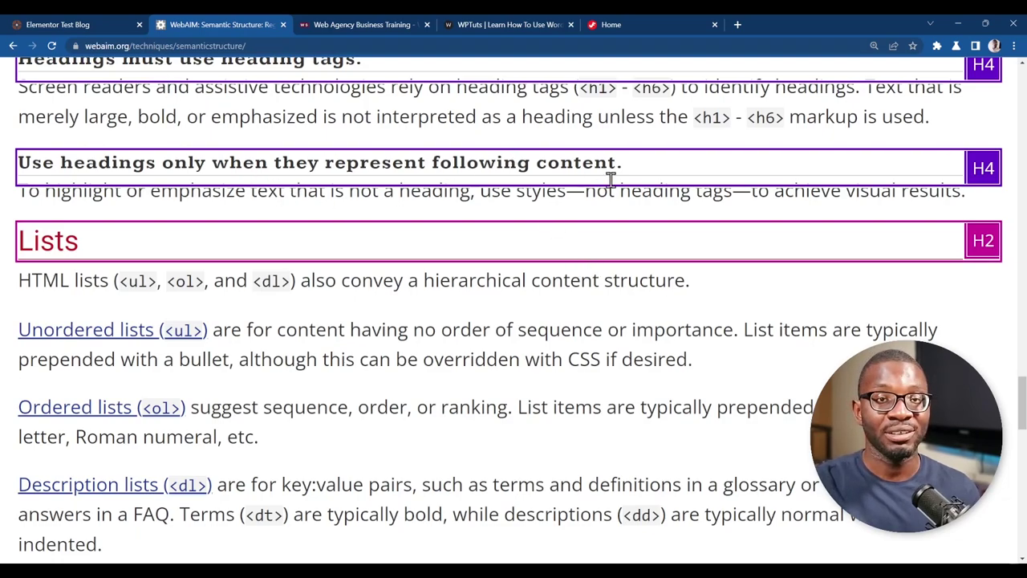
Switch to the Home page of the web-design site, mark its heading levels, and examine the heading hierarchy section by section
left_click(635, 24)
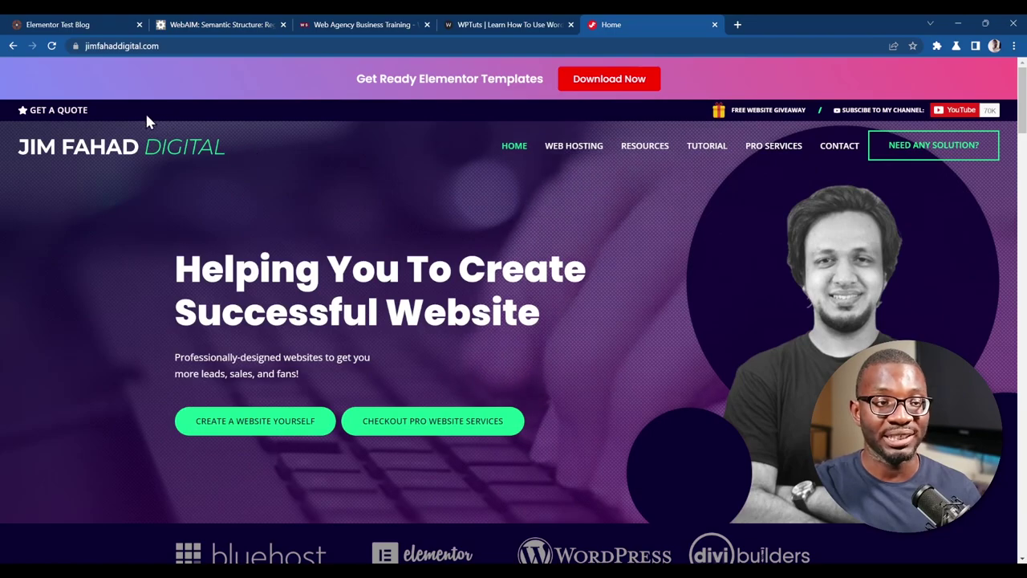
left_click(937, 46)
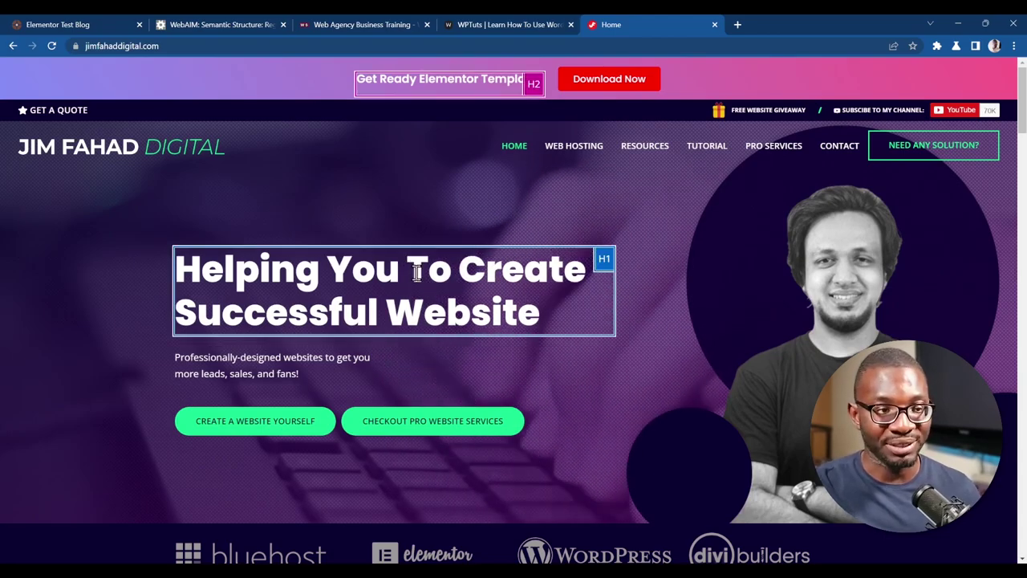
scroll(418, 276, "down", 3)
scroll(418, 280, "down", 5)
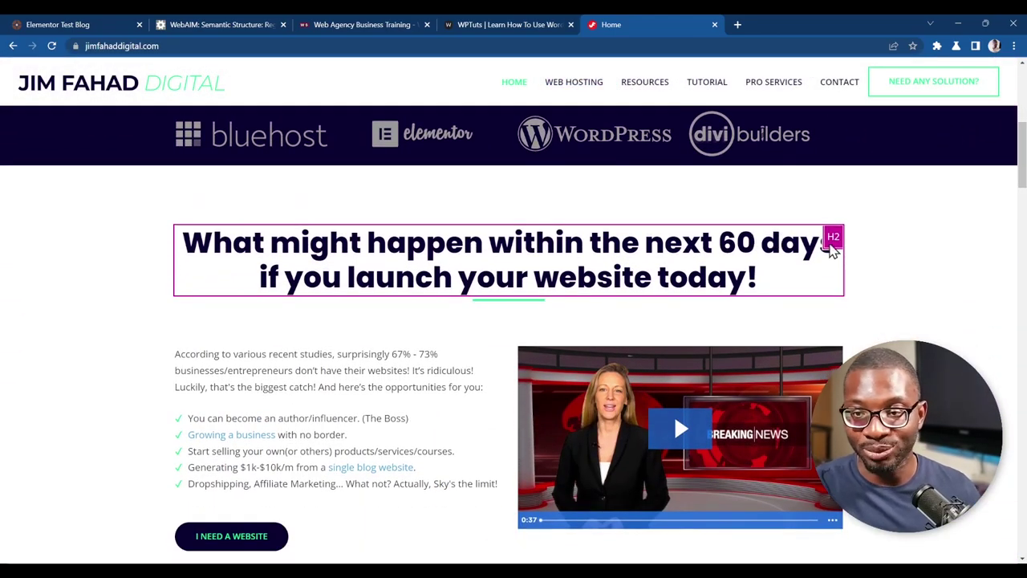
scroll(830, 255, "down", 5)
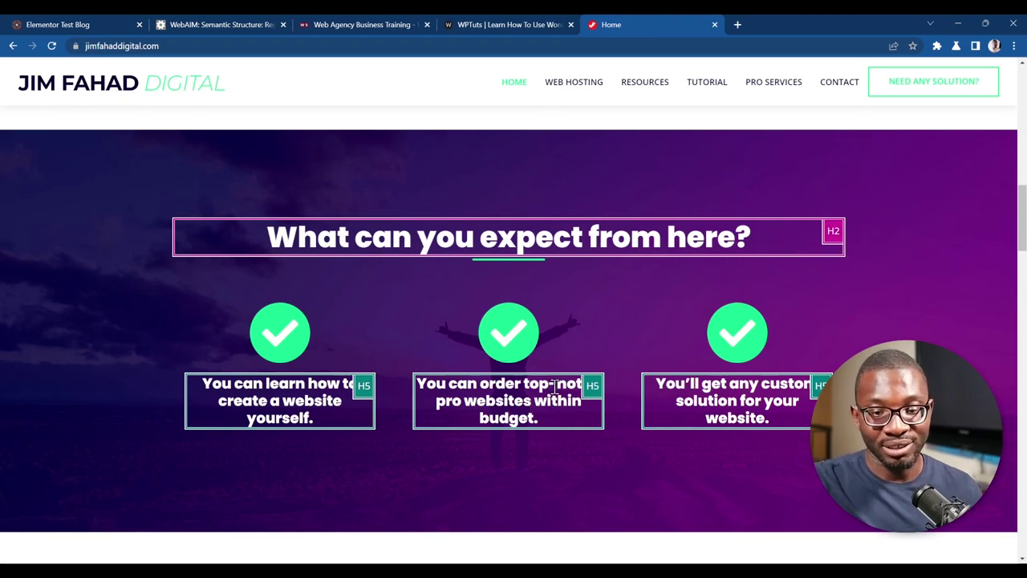
scroll(499, 393, "down", 5)
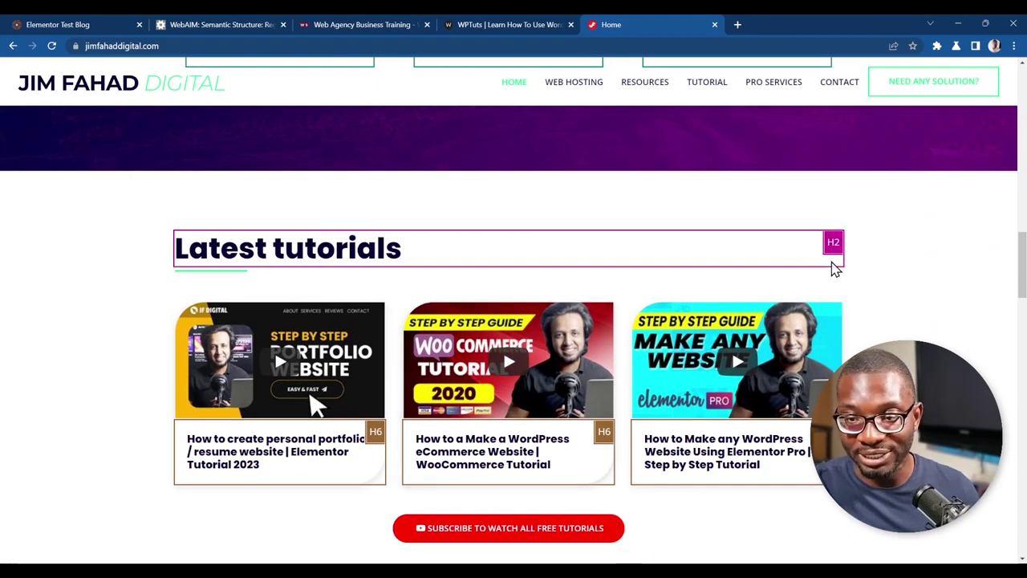
scroll(835, 269, "down", 3)
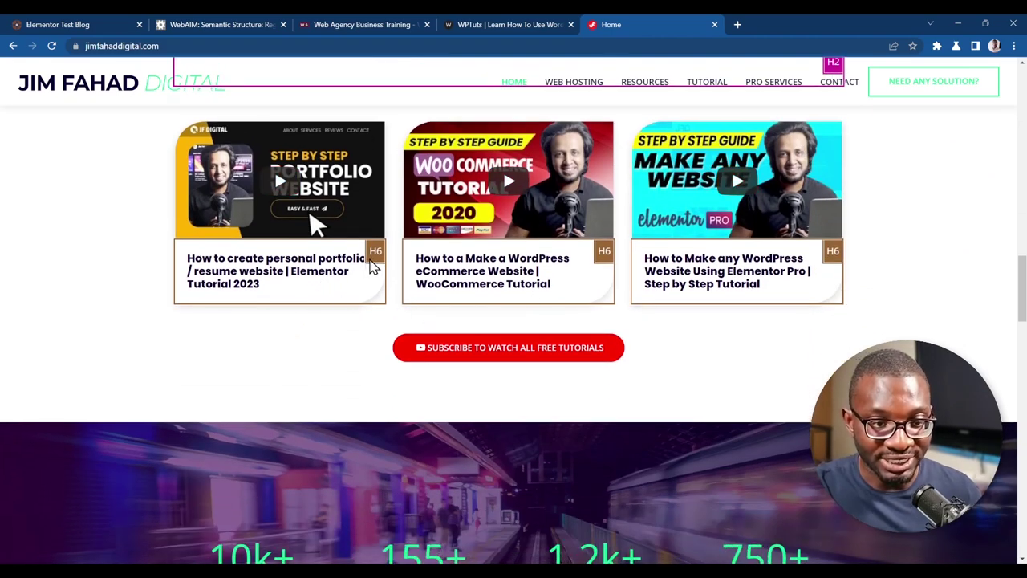
scroll(369, 264, "down", 6)
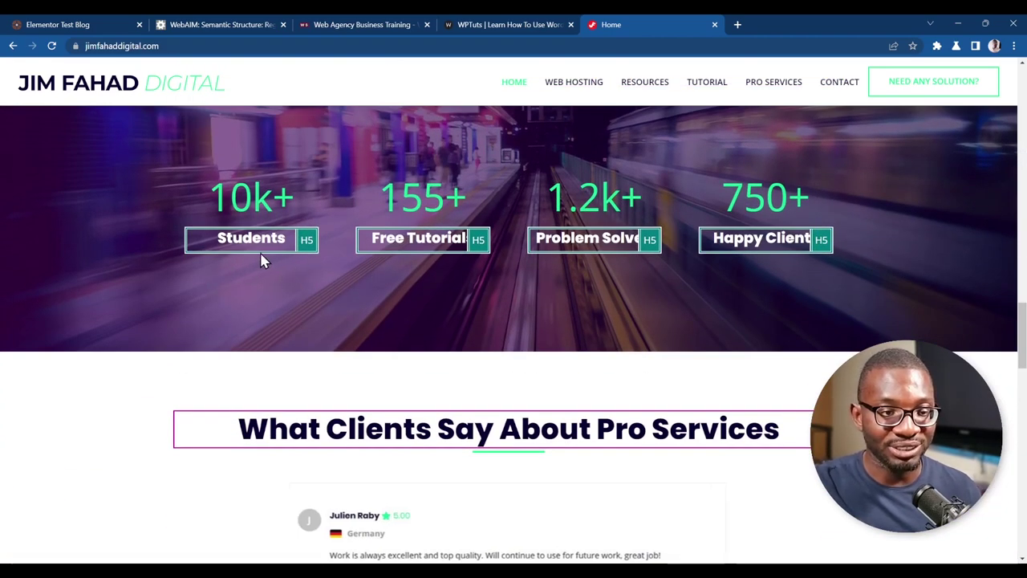
scroll(346, 250, "up", 2)
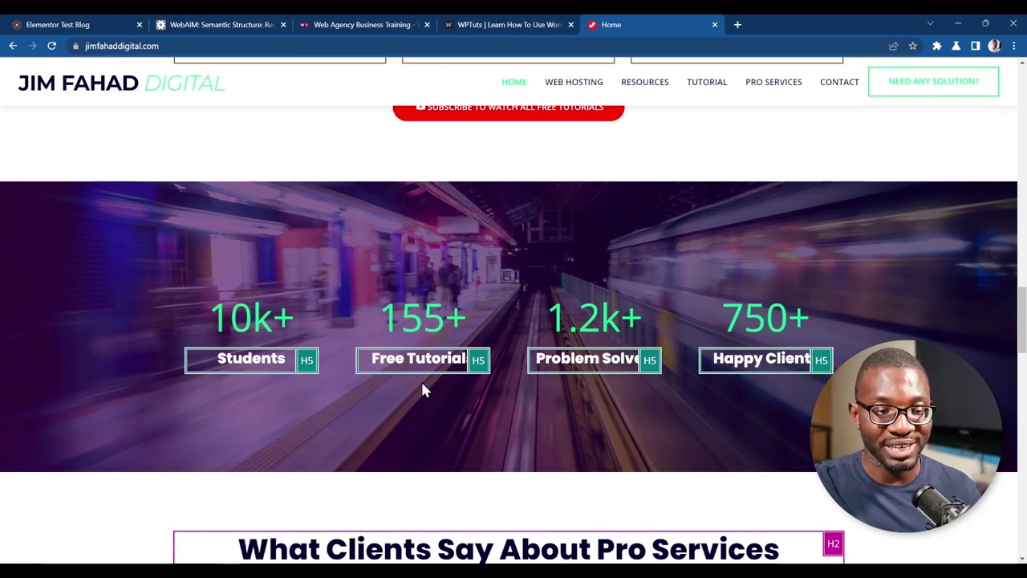
scroll(424, 389, "down", 4)
scroll(529, 318, "down", 5)
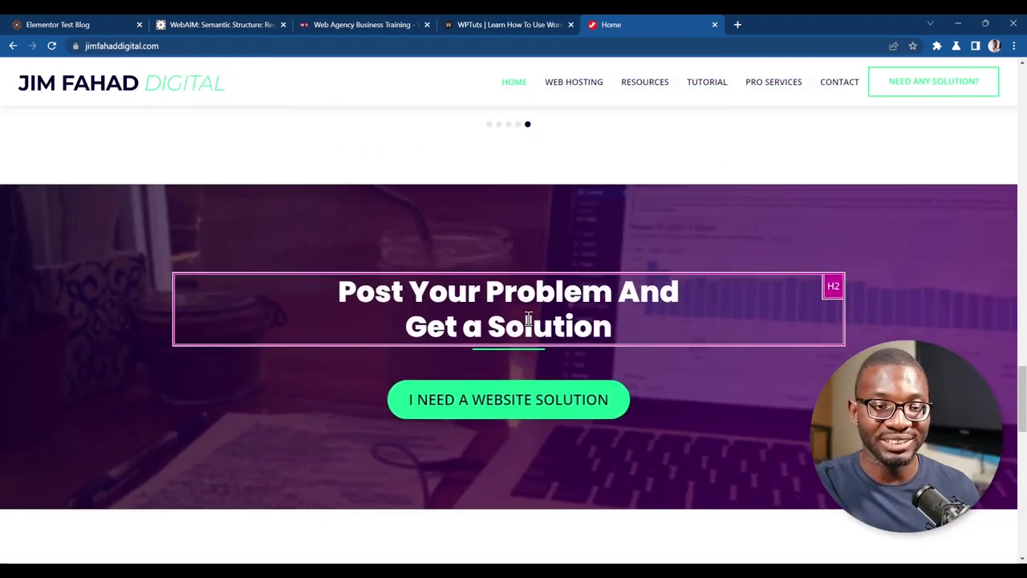
scroll(654, 243, "up", 20)
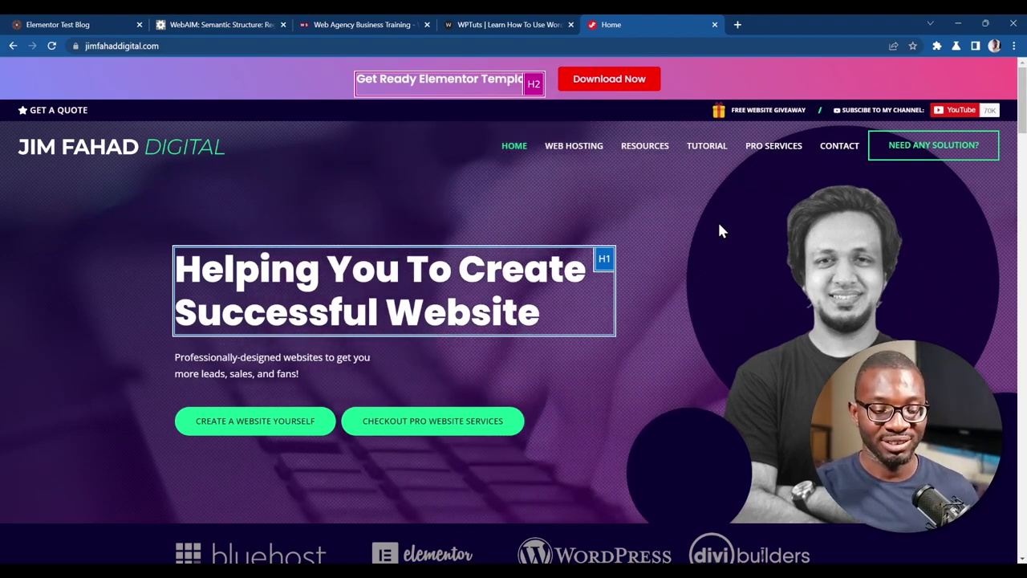
Return to the WebAIM Semantic Structure article and review its heading hierarchy from the recipe outline example to the Lists section
left_click(243, 26)
scroll(617, 199, "up", 3)
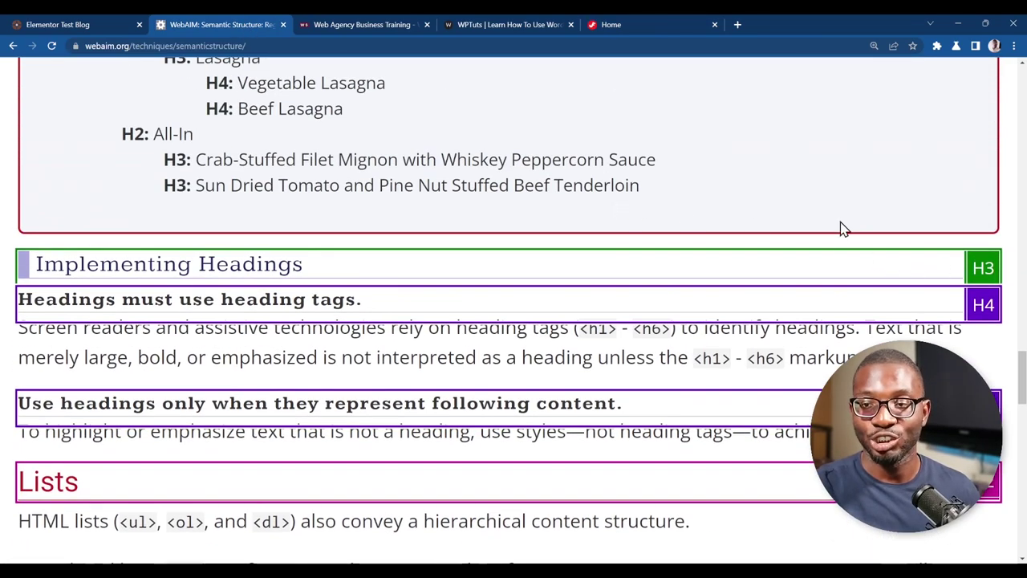
scroll(841, 228, "up", 8)
scroll(734, 253, "up", 4)
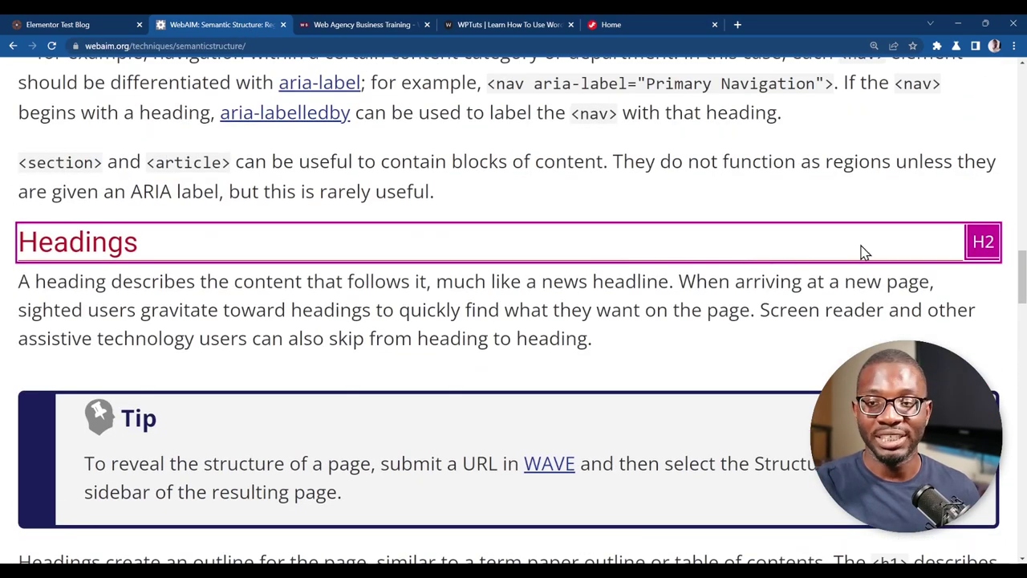
scroll(859, 254, "up", 5)
scroll(856, 257, "down", 11)
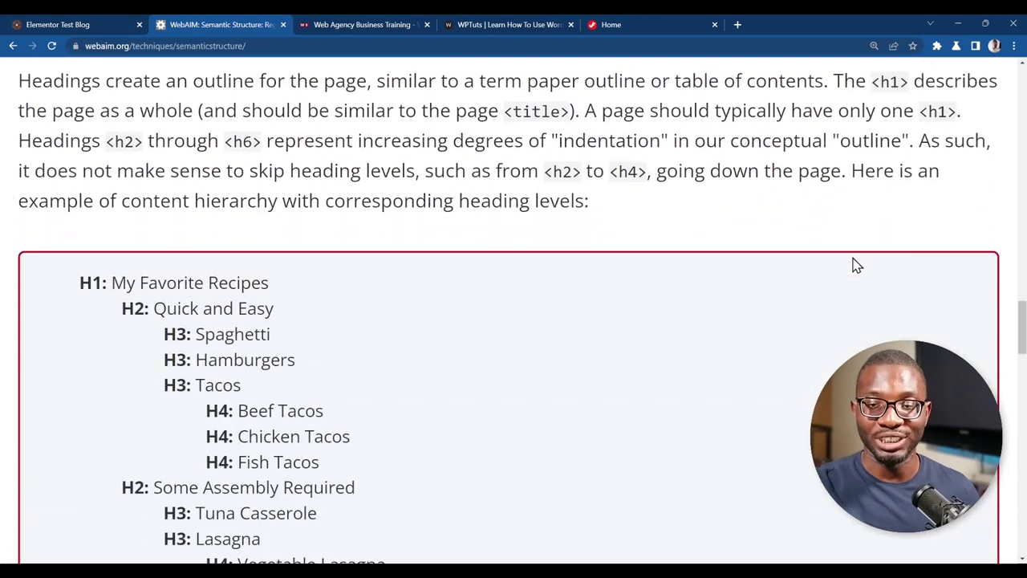
scroll(856, 265, "down", 10)
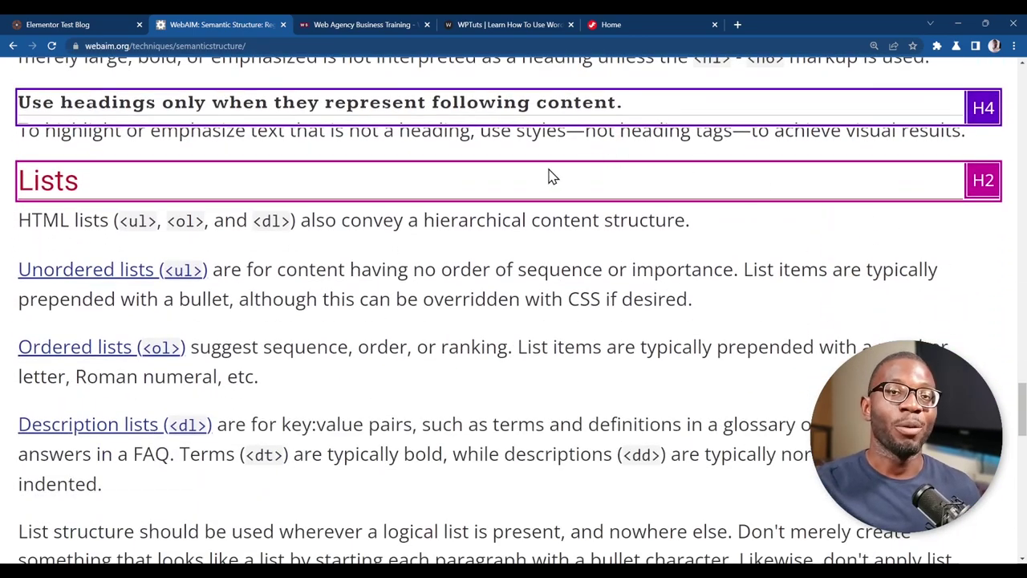
Review the WebAIM article's explanation of heading levels above the recipe outline and its tip on revealing page structure
scroll(554, 182, "up", 10)
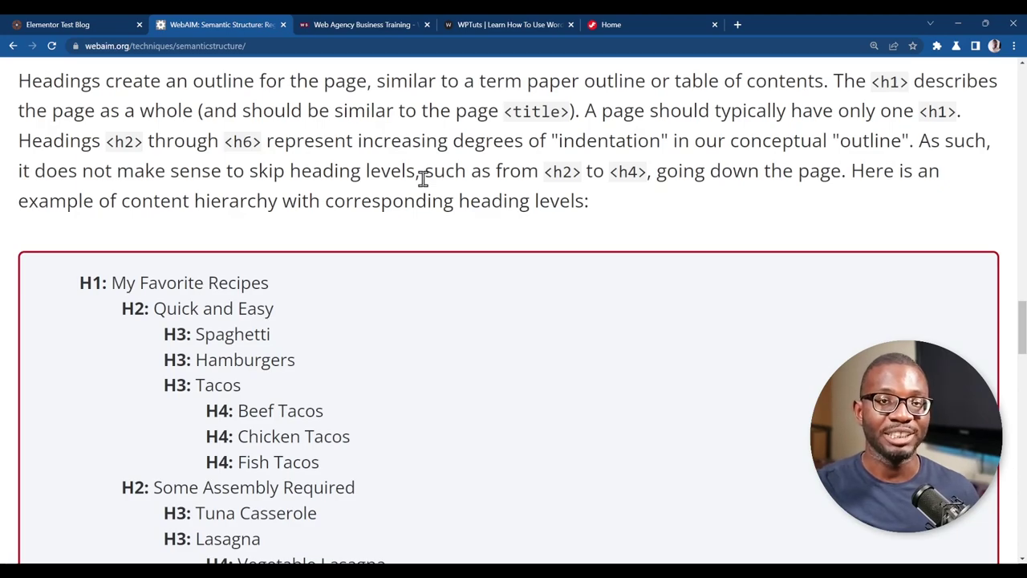
scroll(566, 186, "up", 3)
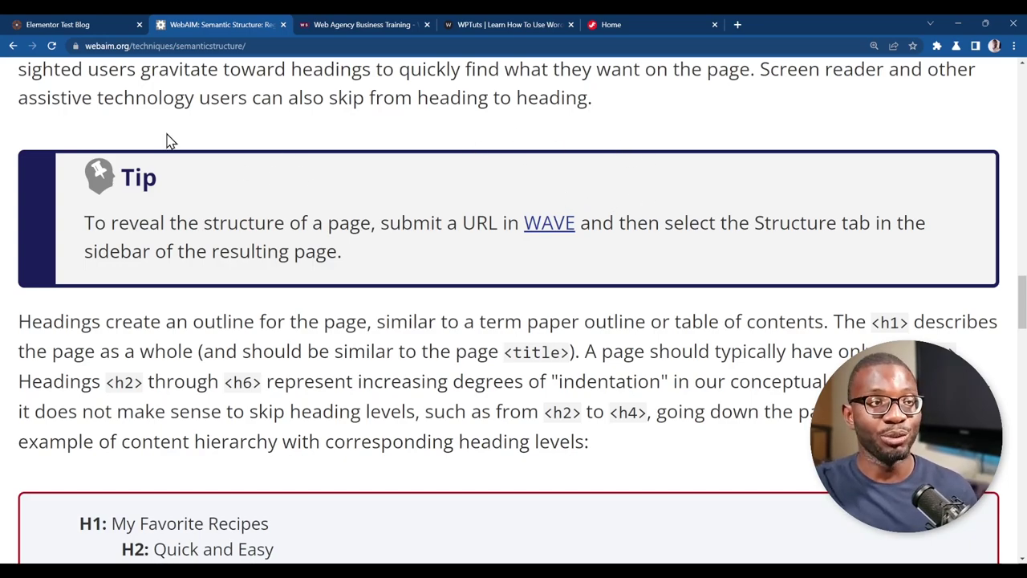
Switch to the Elementor Test Blog home page and look over its layout from the header to the footer
left_click(69, 25)
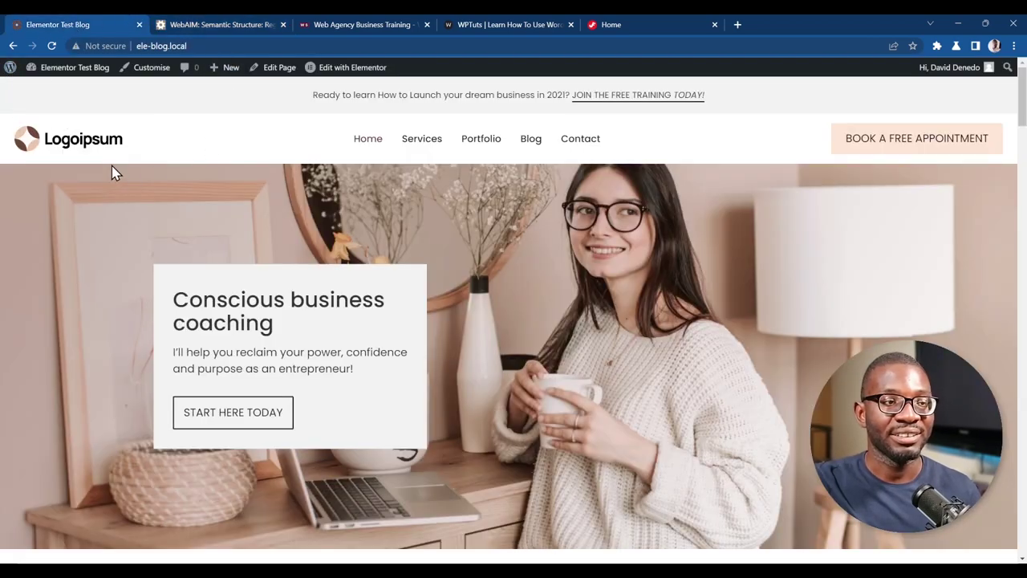
scroll(115, 171, "down", 15)
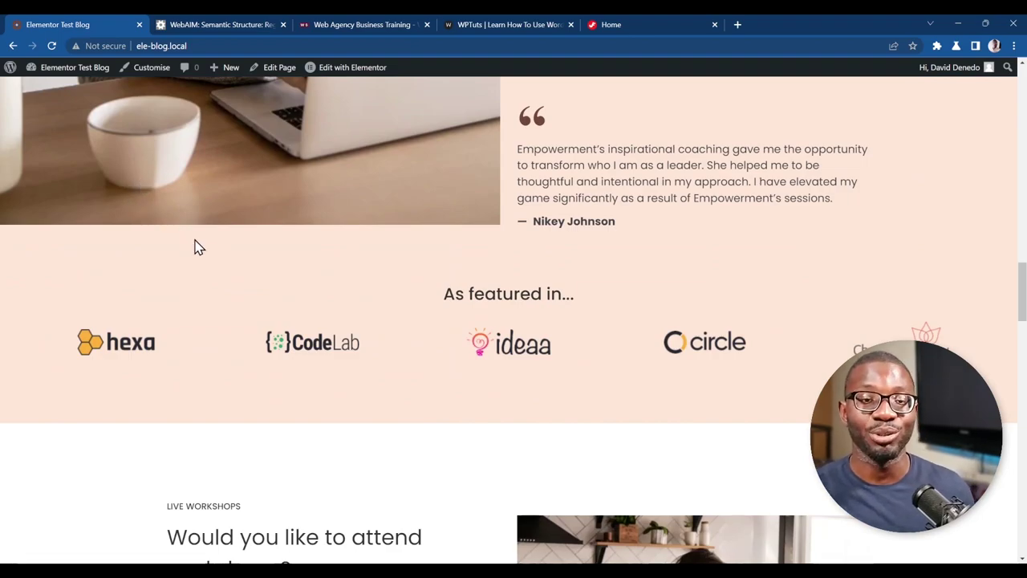
scroll(195, 245, "down", 2)
scroll(199, 251, "up", 15)
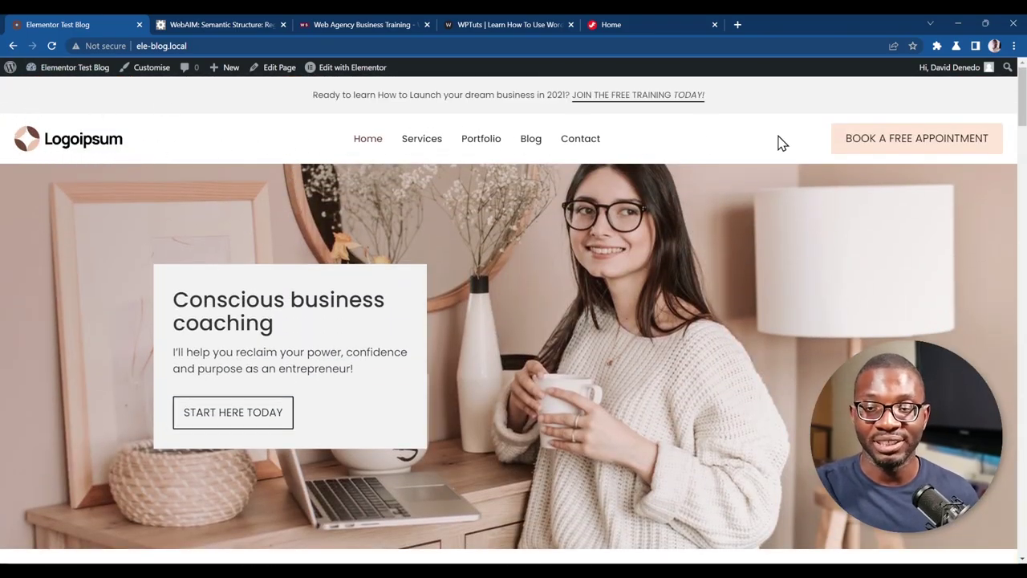
scroll(401, 315, "down", 15)
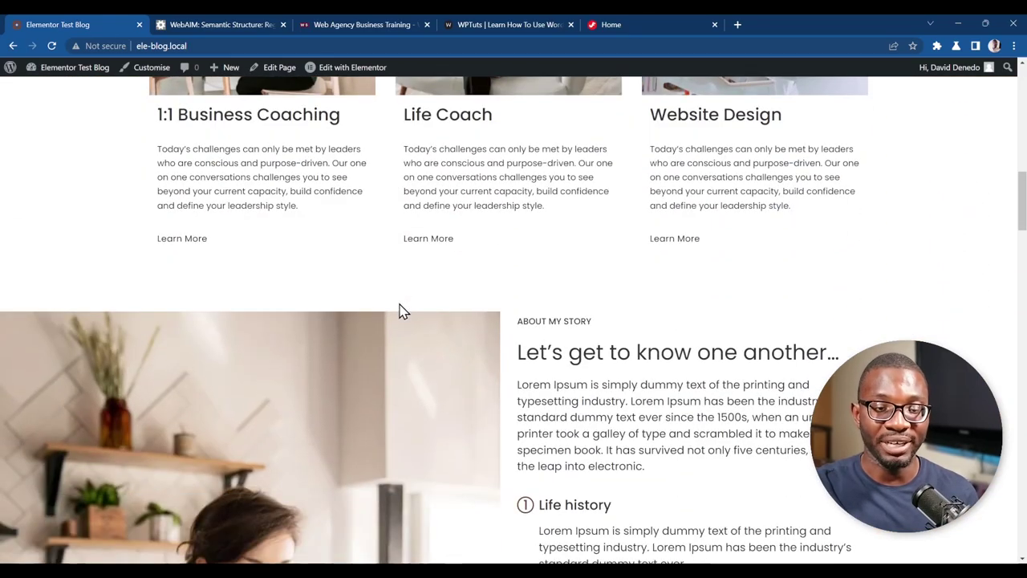
scroll(403, 320, "down", 20)
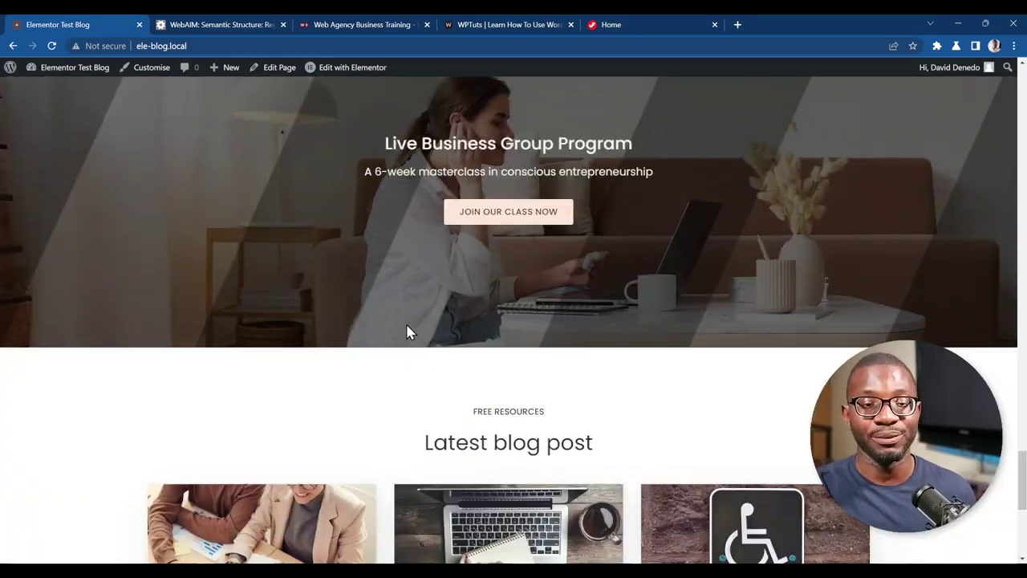
scroll(366, 355, "down", 3)
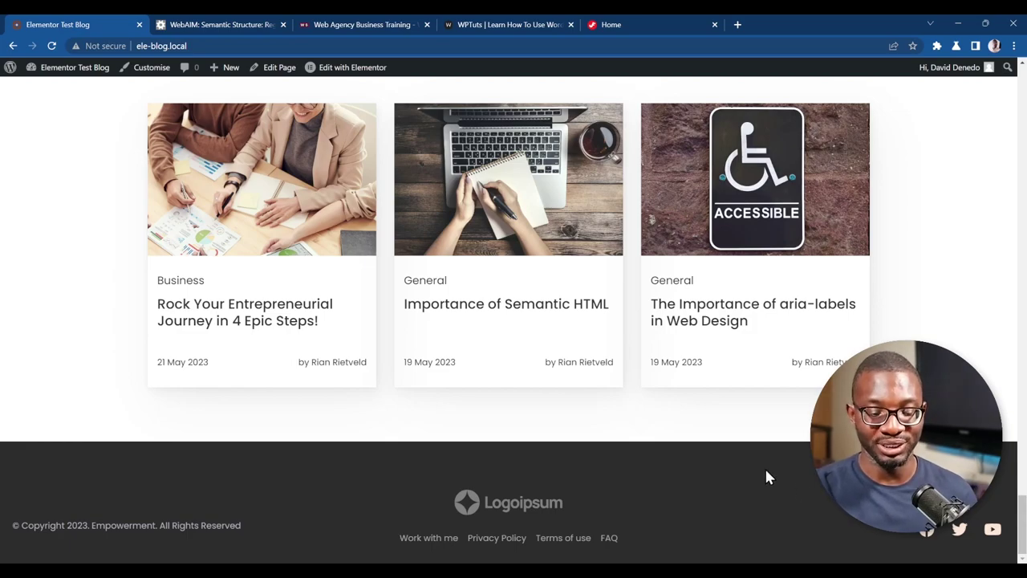
Mark the landmarks on the Elementor Test Blog home page and examine which areas from header to footer have one
key("alt+shift+n")
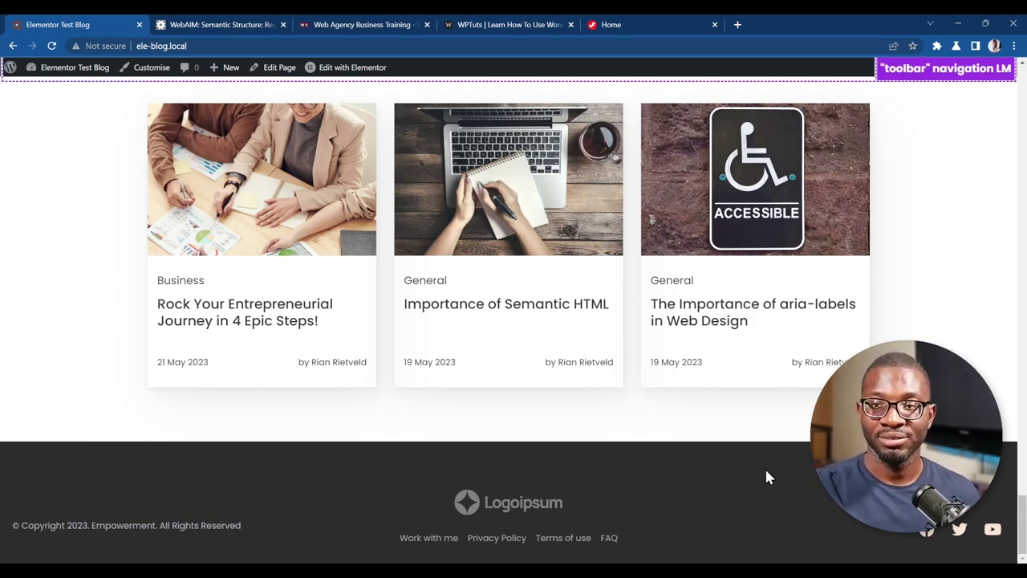
scroll(923, 187, "up", 15)
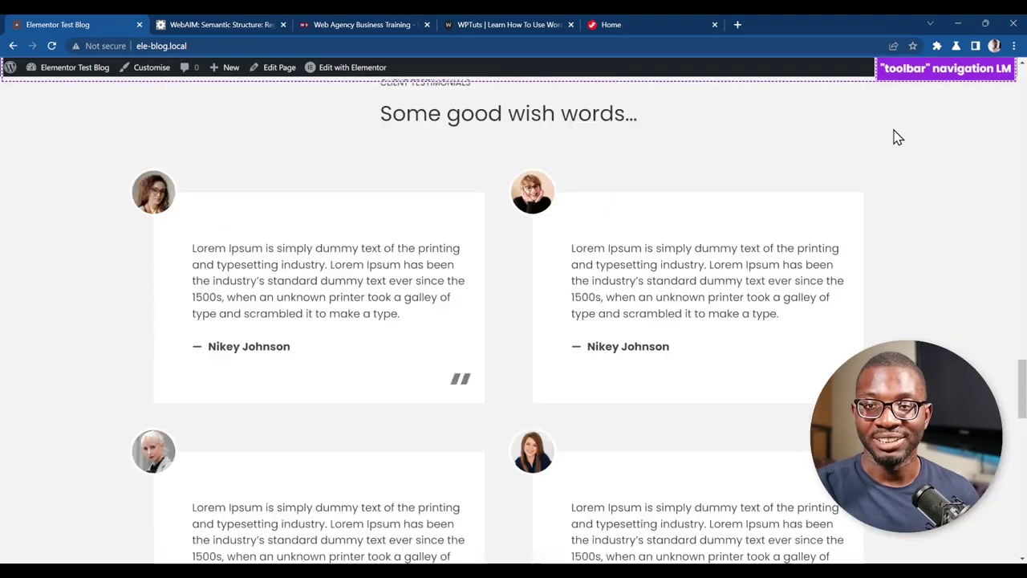
scroll(938, 142, "up", 10)
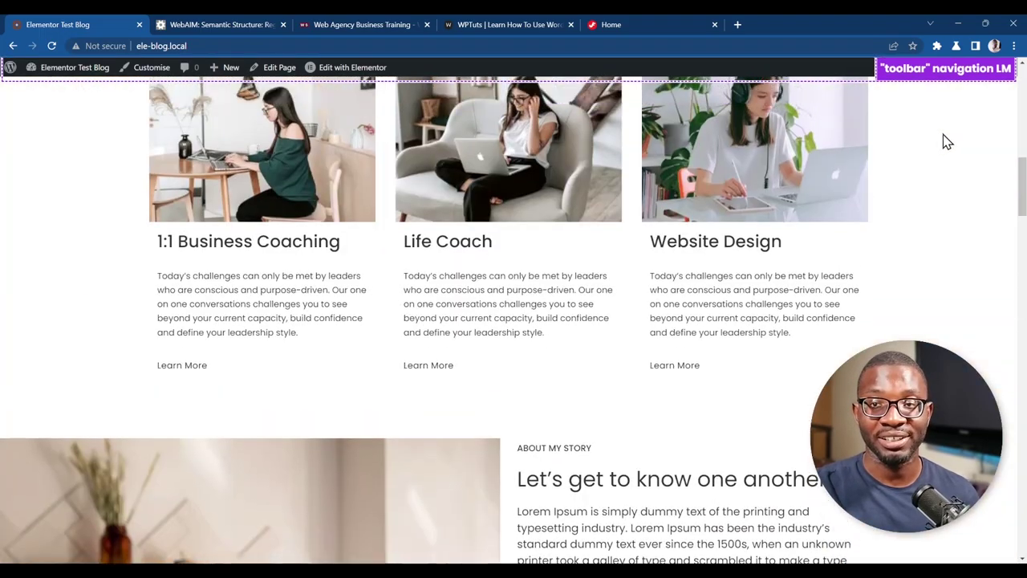
scroll(944, 140, "up", 2)
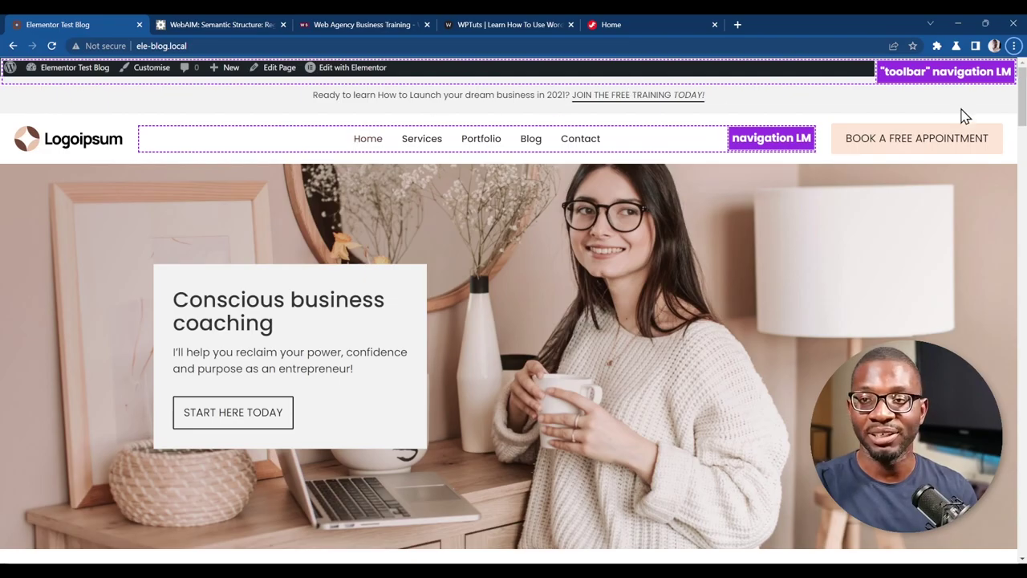
scroll(772, 171, "down", 20)
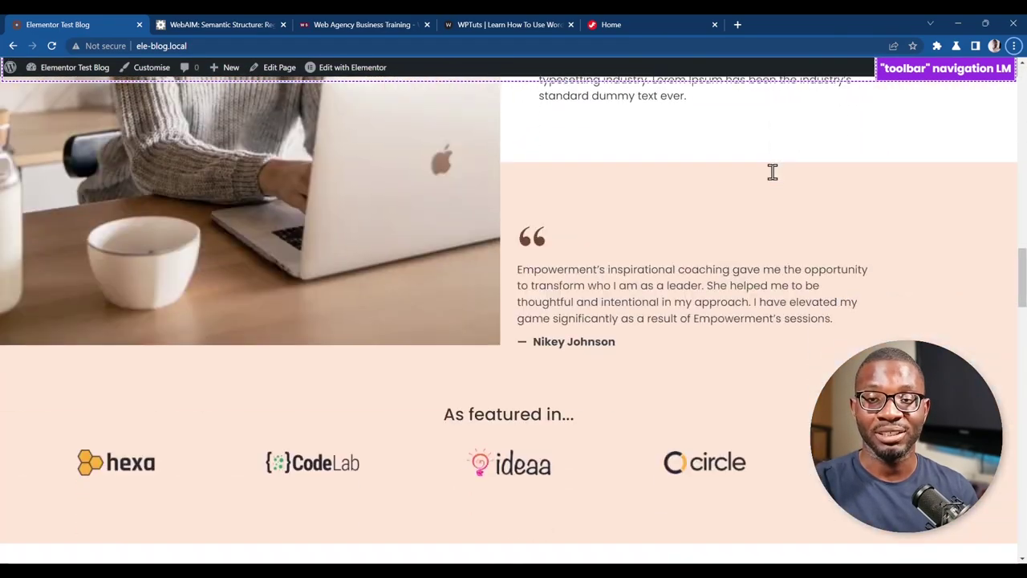
scroll(772, 171, "down", 20)
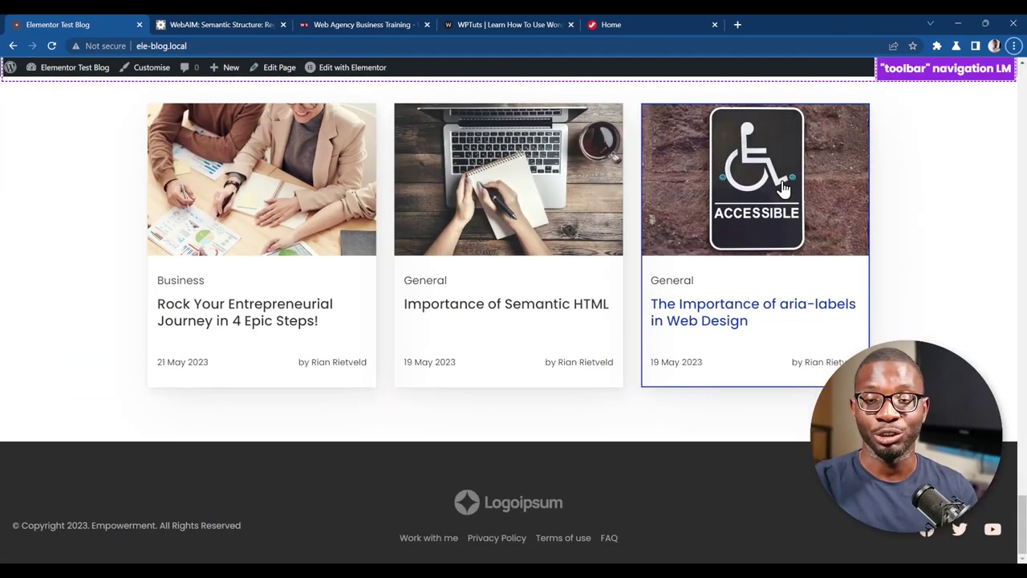
scroll(784, 188, "up", 15)
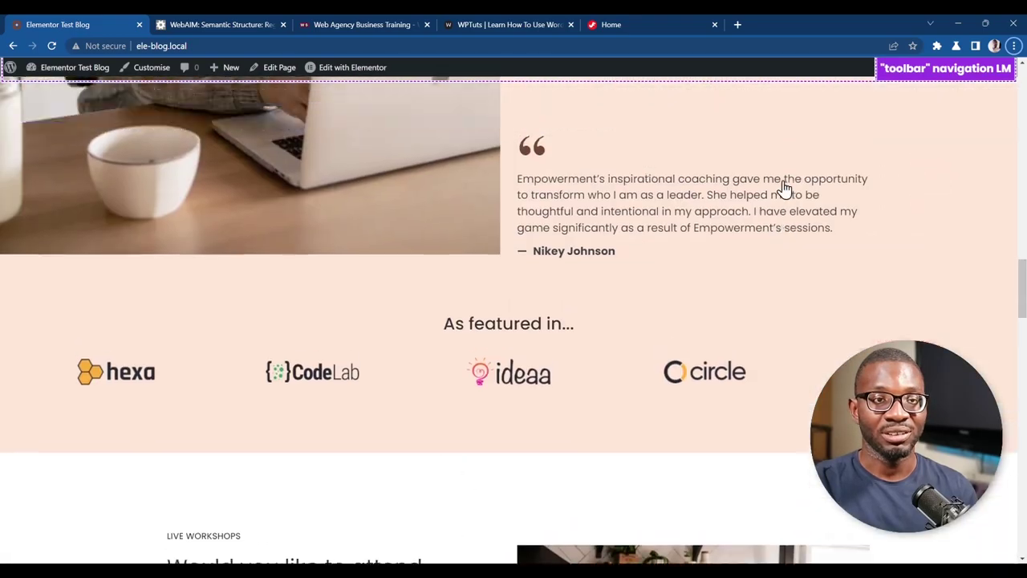
scroll(784, 188, "up", 15)
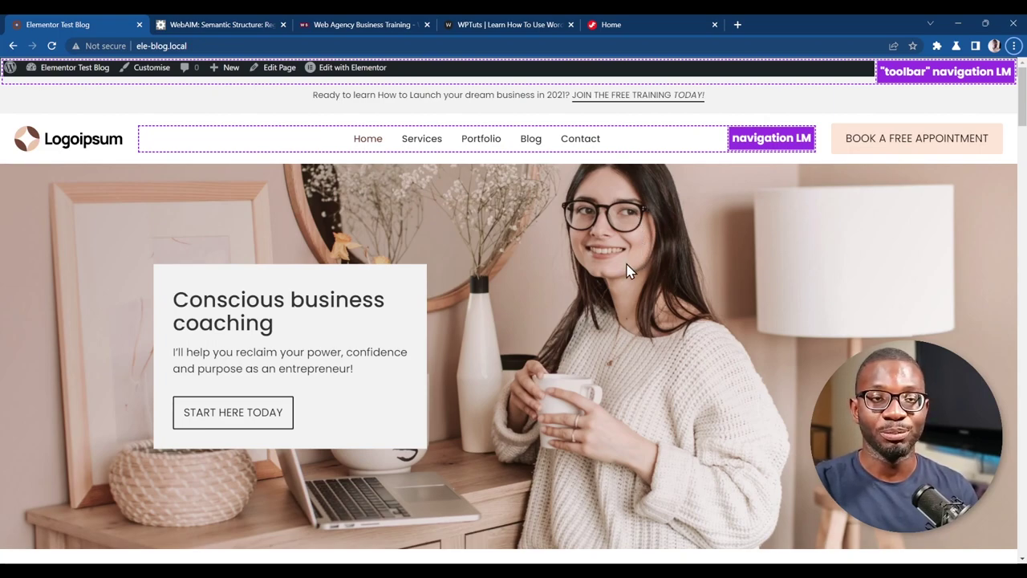
Switch to the Web Squadron home page and examine its landmark coverage from the header menu through the main content to the footer
left_click(329, 25)
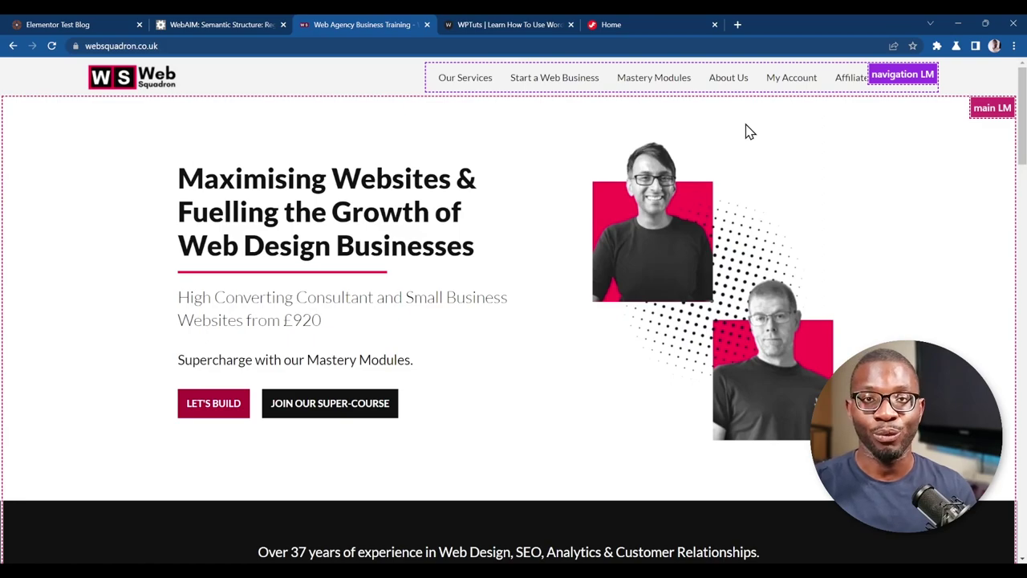
scroll(720, 180, "down", 1)
scroll(720, 178, "down", 4)
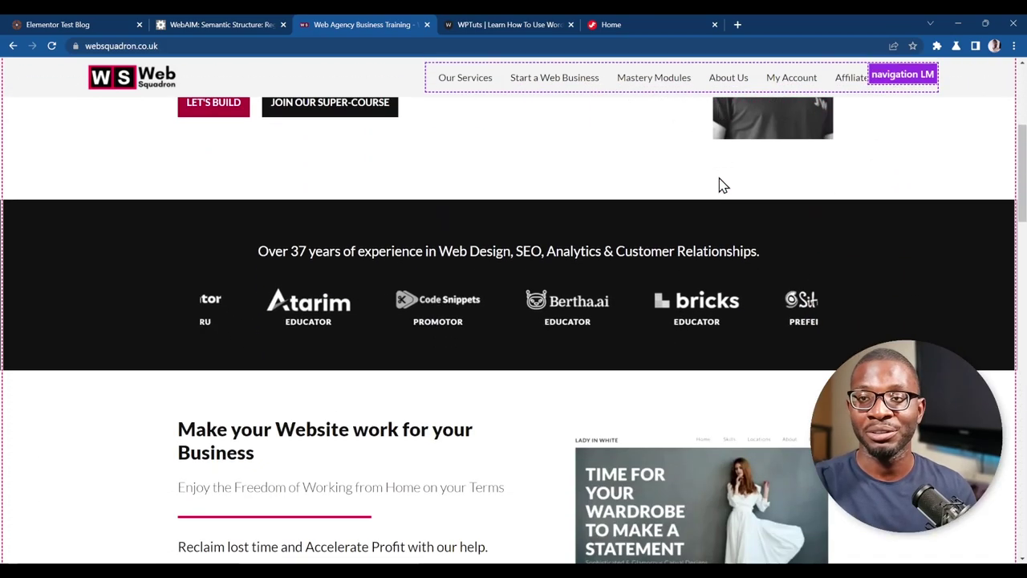
scroll(673, 137, "down", 5)
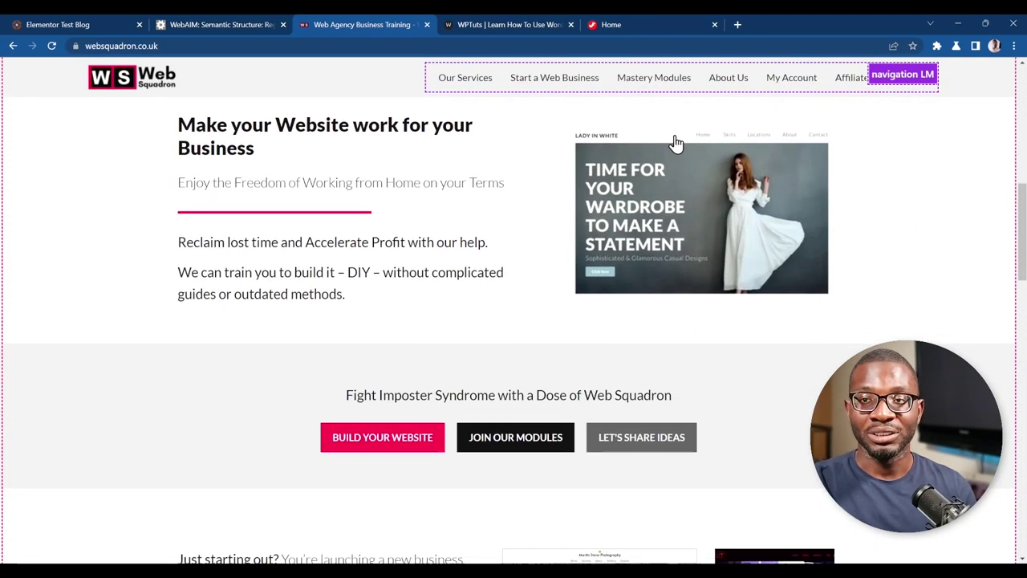
scroll(911, 120, "up", 3)
scroll(917, 149, "up", 10)
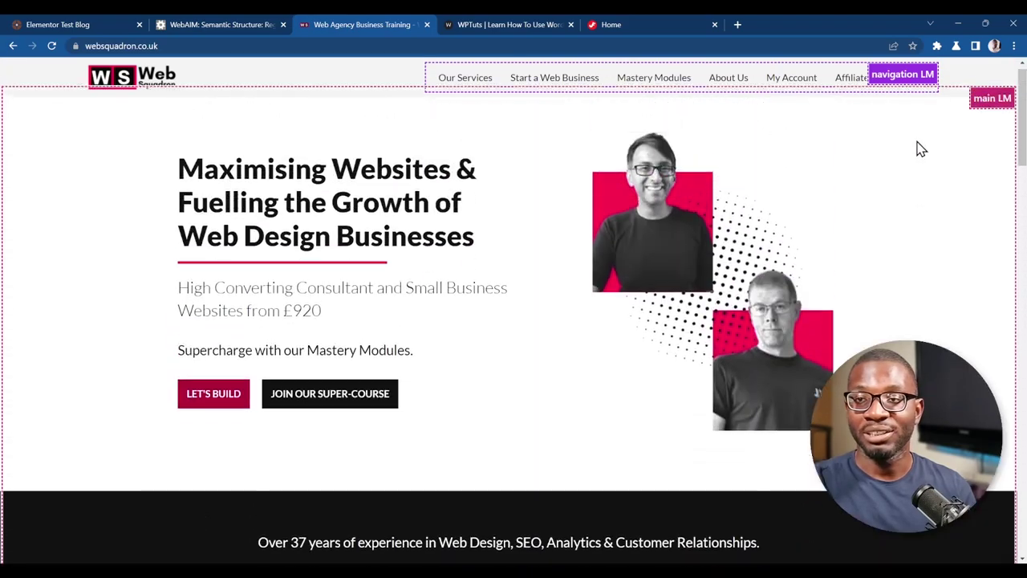
scroll(922, 149, "down", 12)
scroll(925, 153, "down", 4)
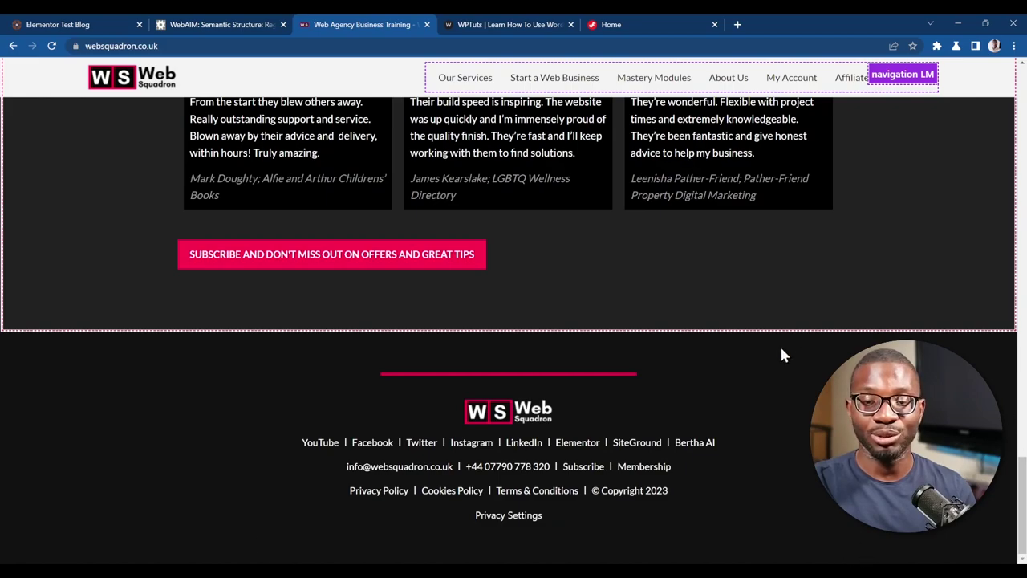
Switch to the WPTuts home page, mark its landmarks, and examine them from the banner down to the footer
left_click(514, 25)
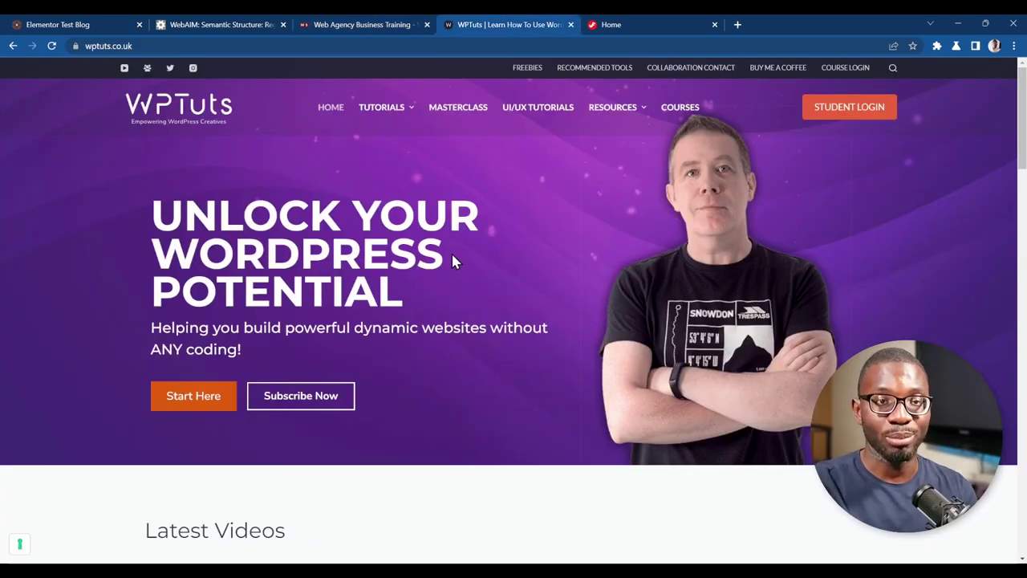
key("alt+shift+s")
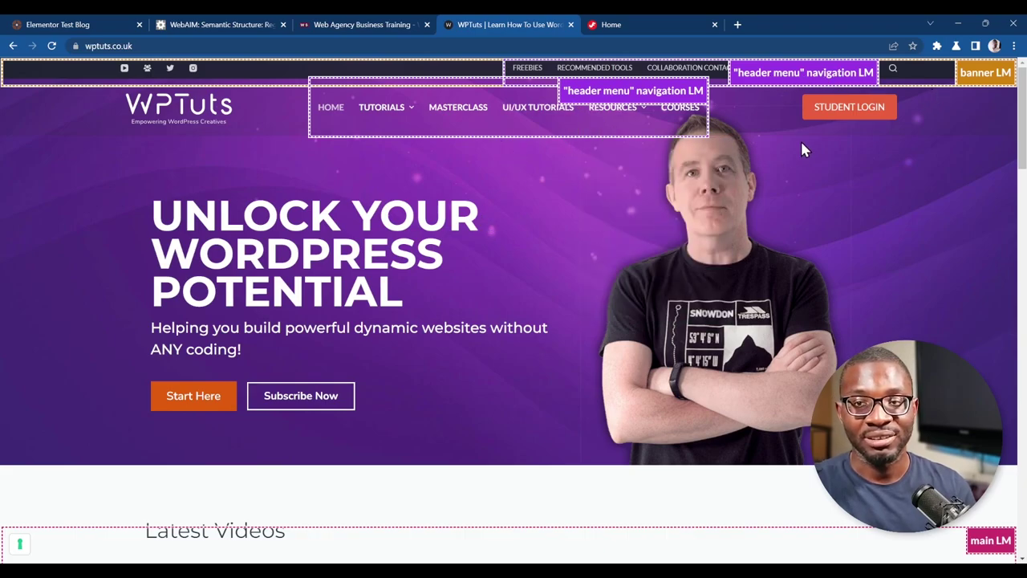
scroll(963, 321, "down", 3)
scroll(991, 313, "down", 2)
scroll(991, 313, "down", 15)
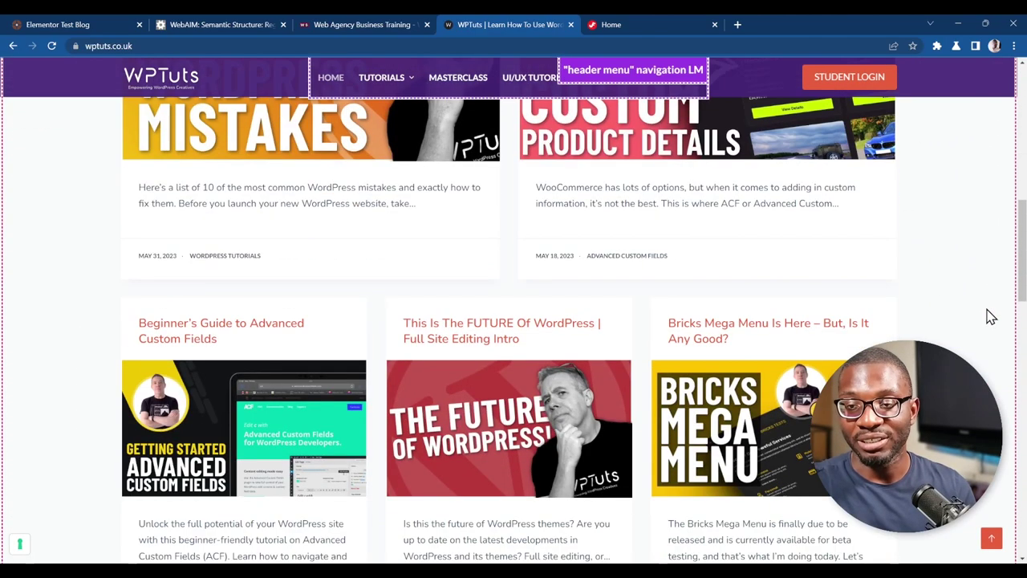
scroll(984, 319, "up", 5)
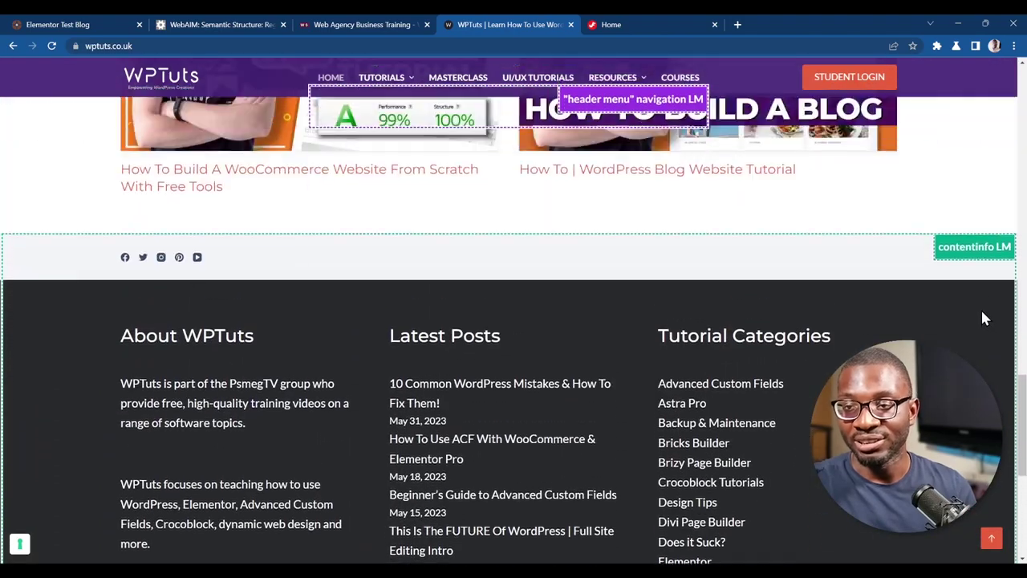
scroll(812, 283, "up", 20)
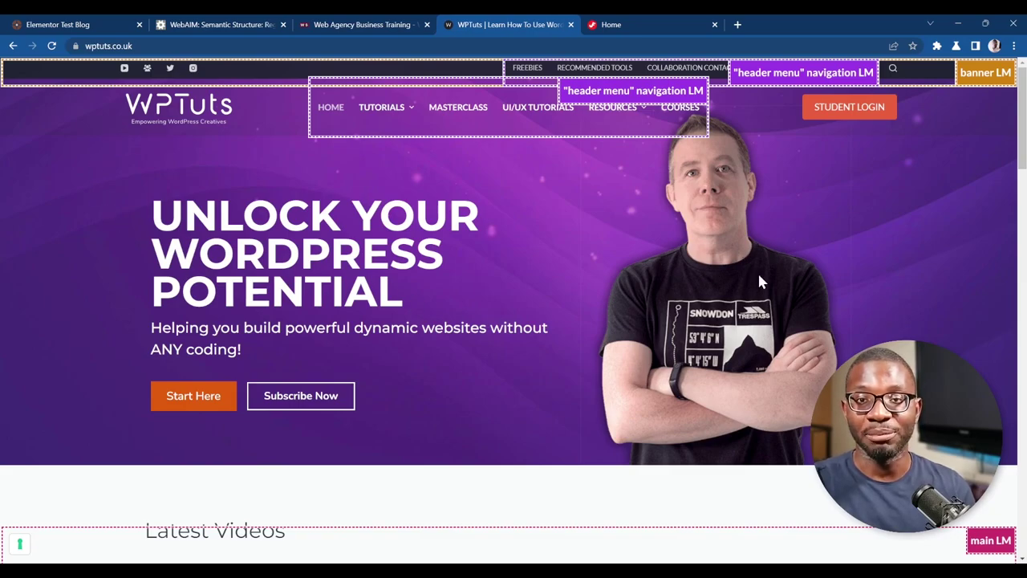
Examine the WPTuts main landmark's extent around the pagination and Featured Tutorials, and the labels of the header menu navigation landmarks
scroll(761, 281, "down", 20)
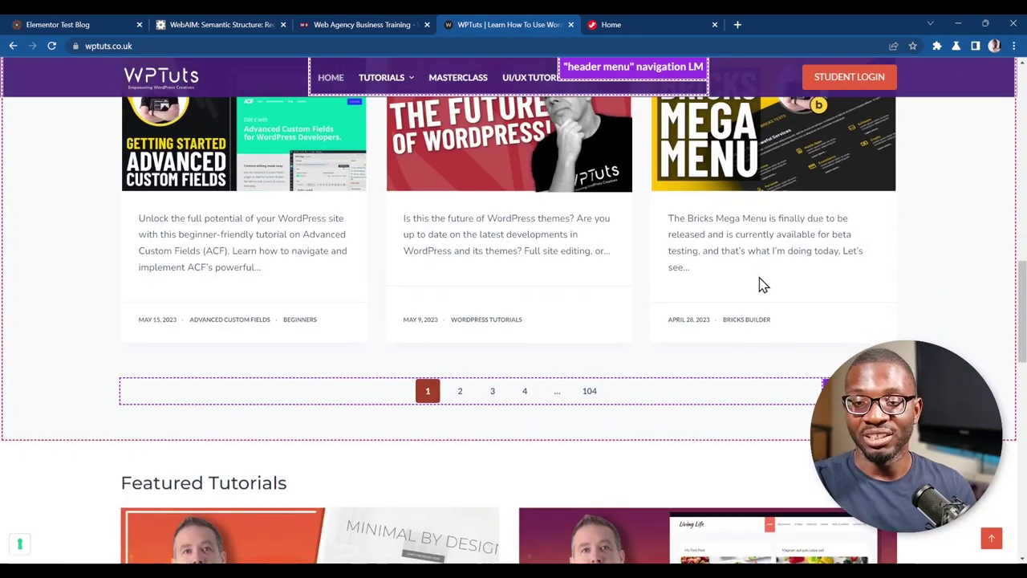
scroll(760, 281, "up", 4)
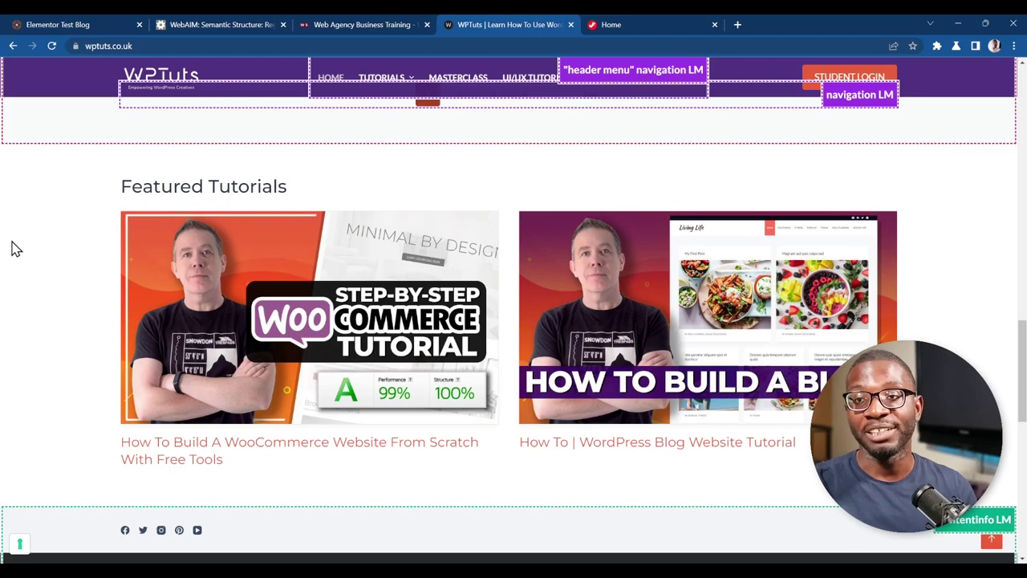
scroll(513, 191, "down", 8)
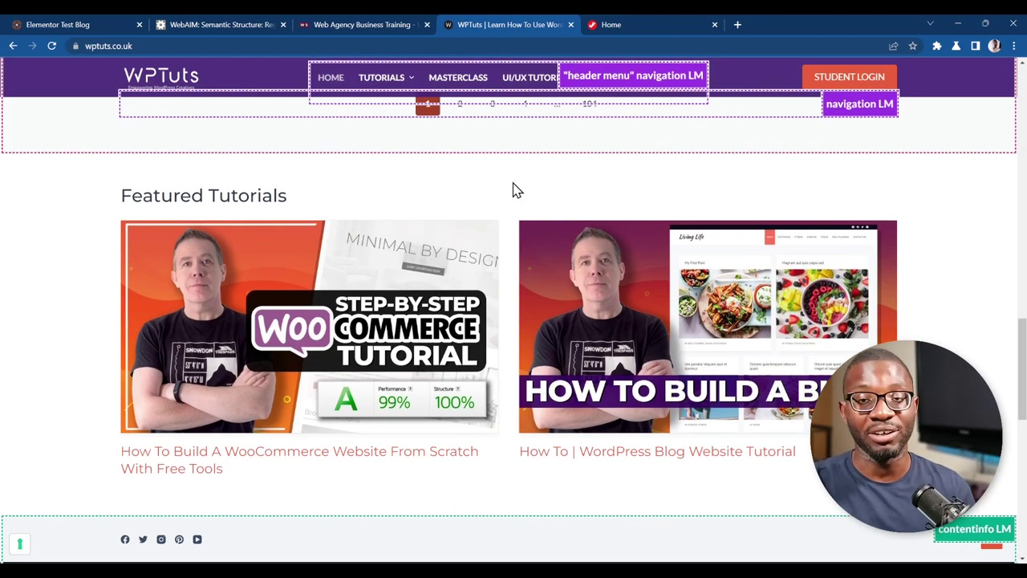
scroll(513, 191, "up", 10)
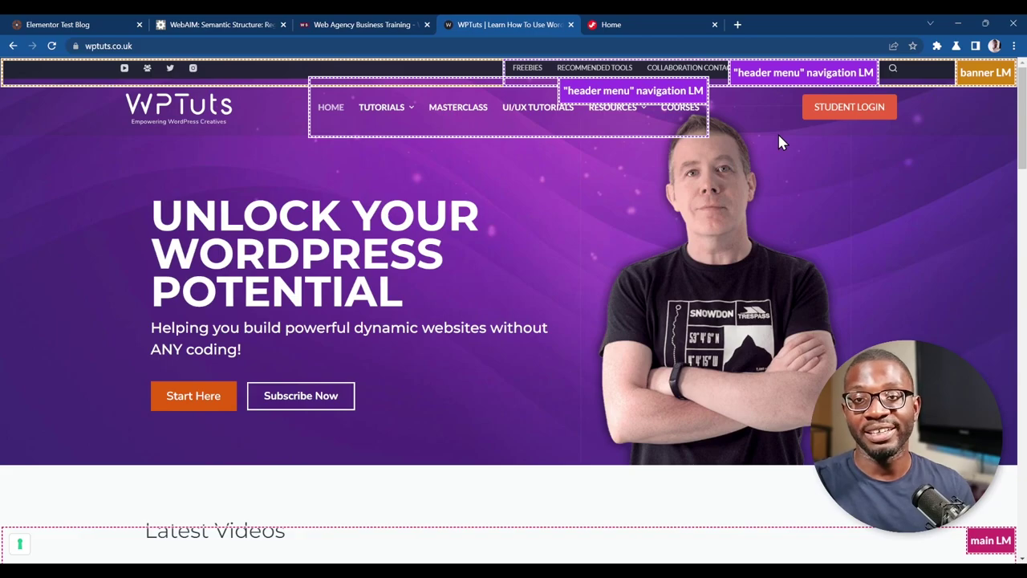
mouse_move(384, 118)
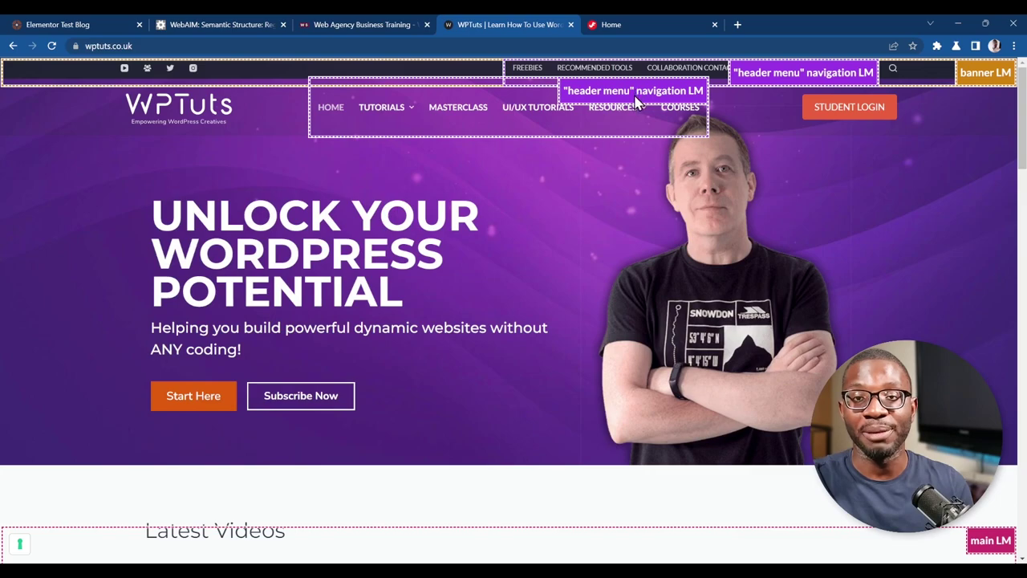
mouse_move(592, 130)
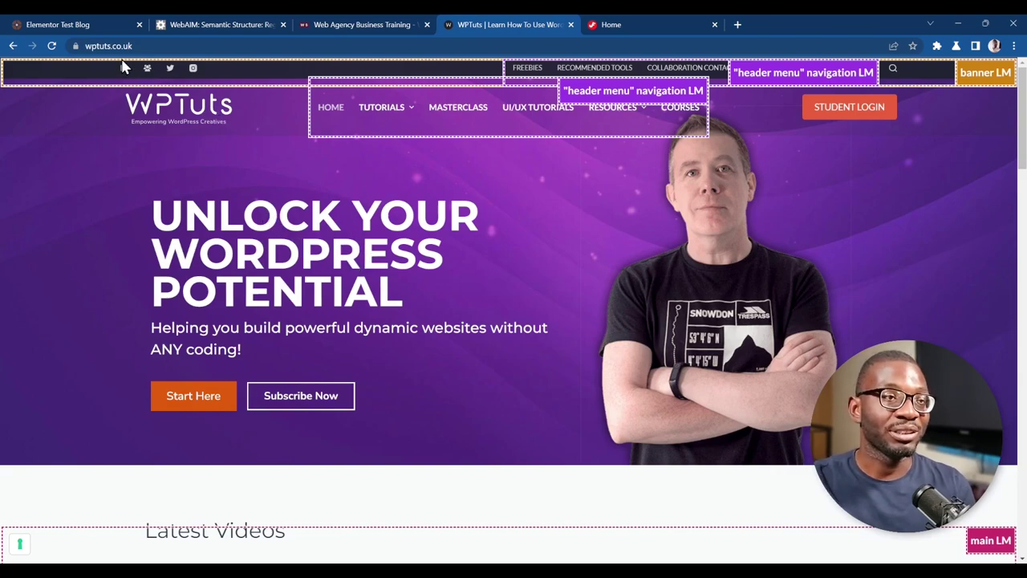
Switch to the Elementor Test Blog's WordPress dashboard and open the Site Header part in the Elementor Theme Builder
left_click(80, 26)
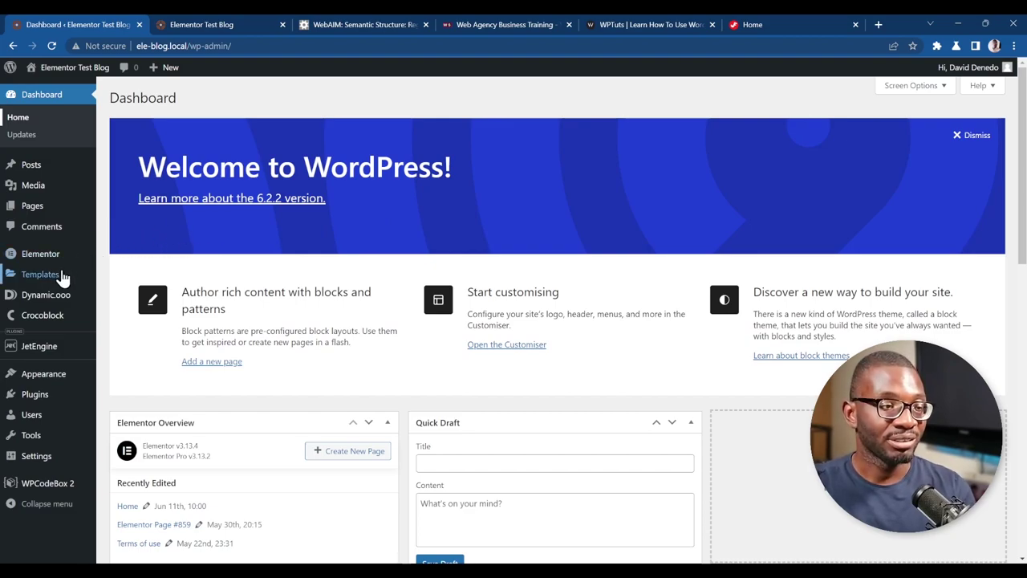
mouse_move(62, 278)
left_click(146, 313)
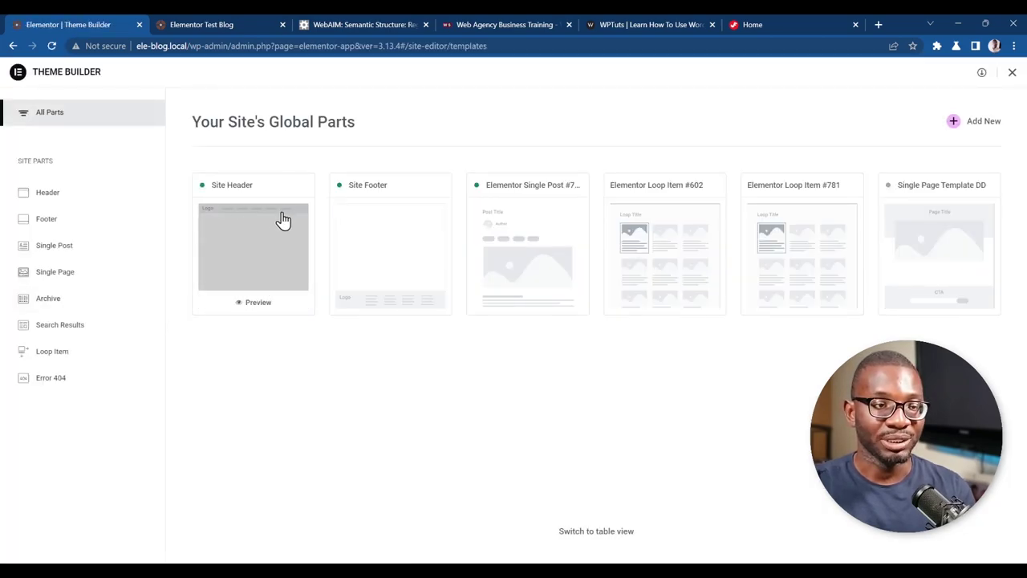
left_click(280, 230)
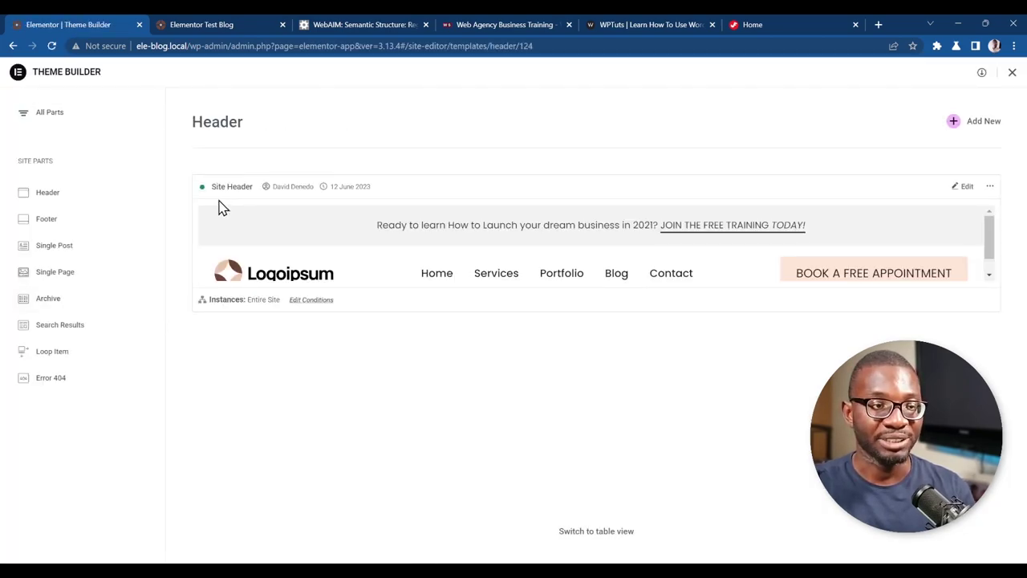
Open the Site Header template for editing, set its HTML tag to header, and update the template
left_click(963, 187)
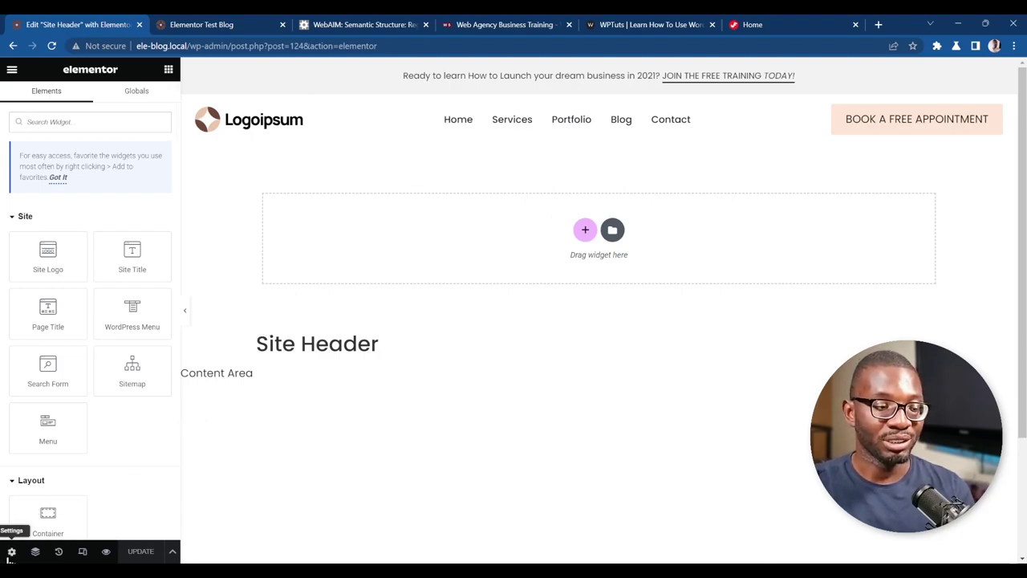
left_click(12, 552)
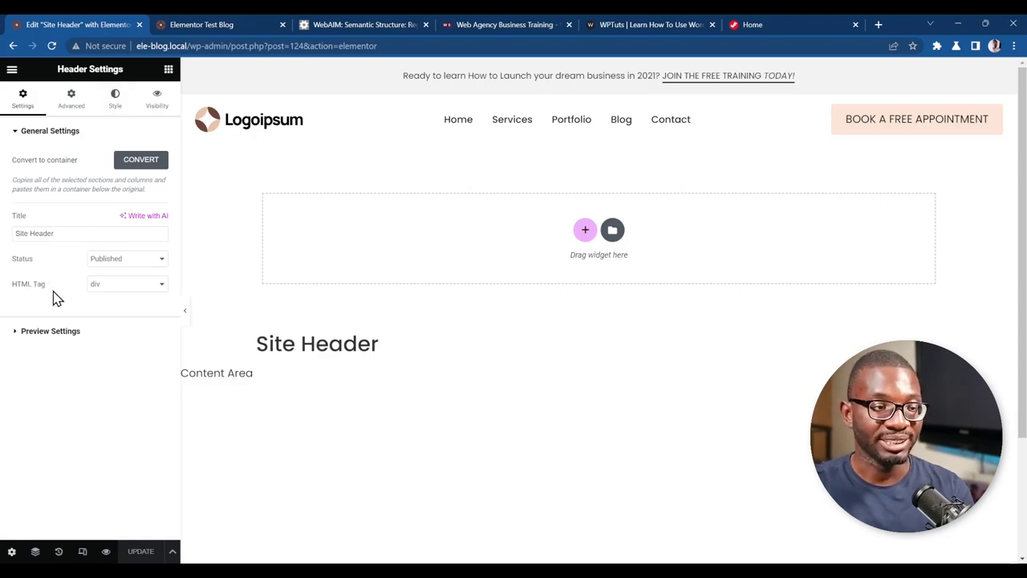
left_click(136, 329)
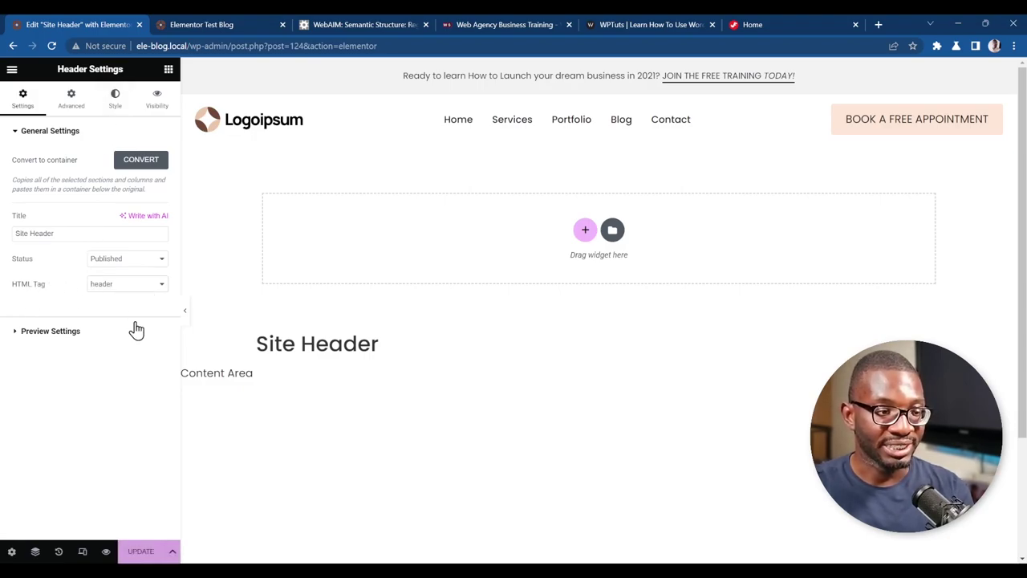
left_click(128, 550)
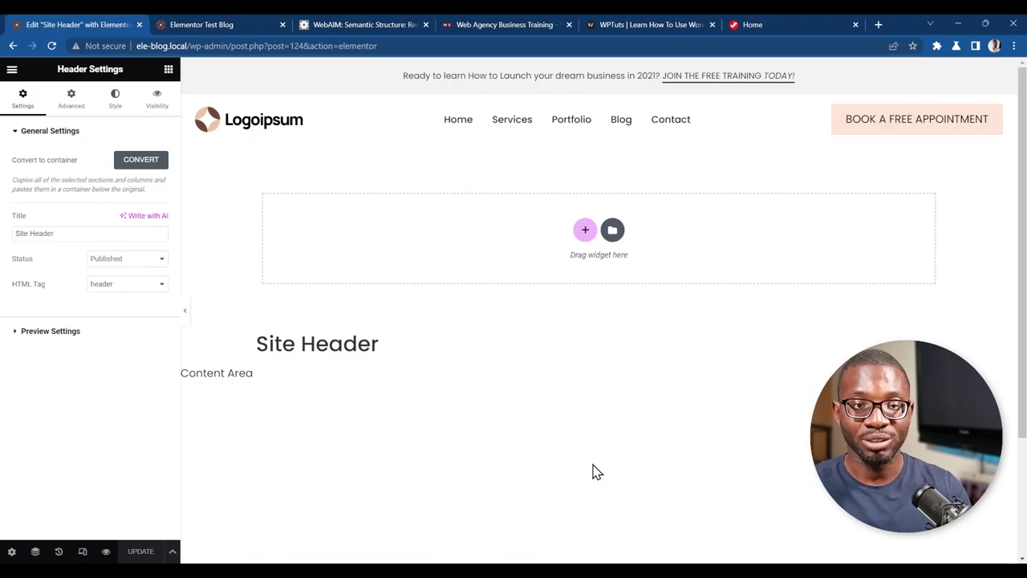
Find and open the Site Footer template using Finder, set its HTML tag to footer, and update the template
key("ctrl+e")
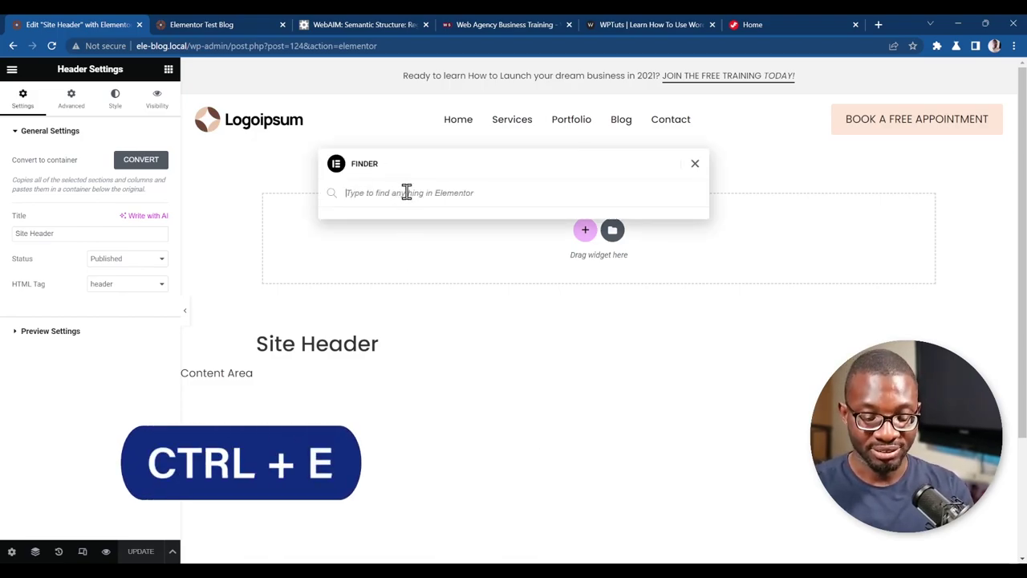
type("FOOTER")
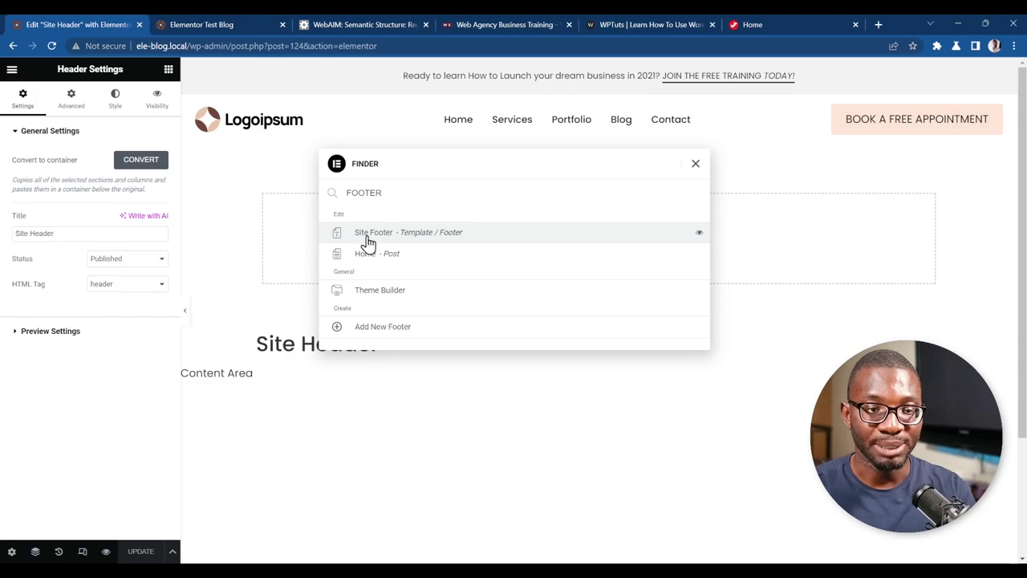
left_click(434, 239)
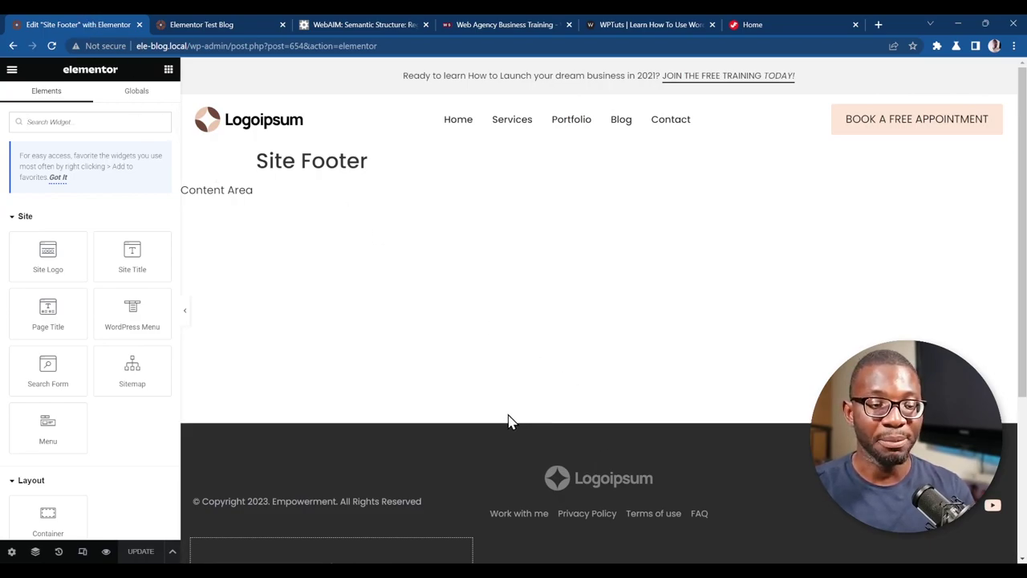
left_click(11, 552)
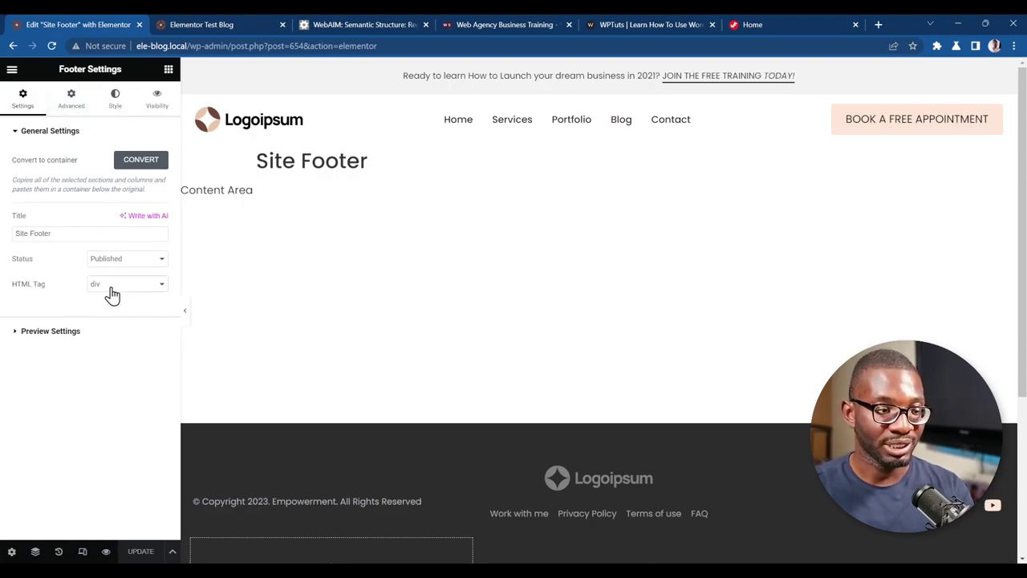
left_click(126, 338)
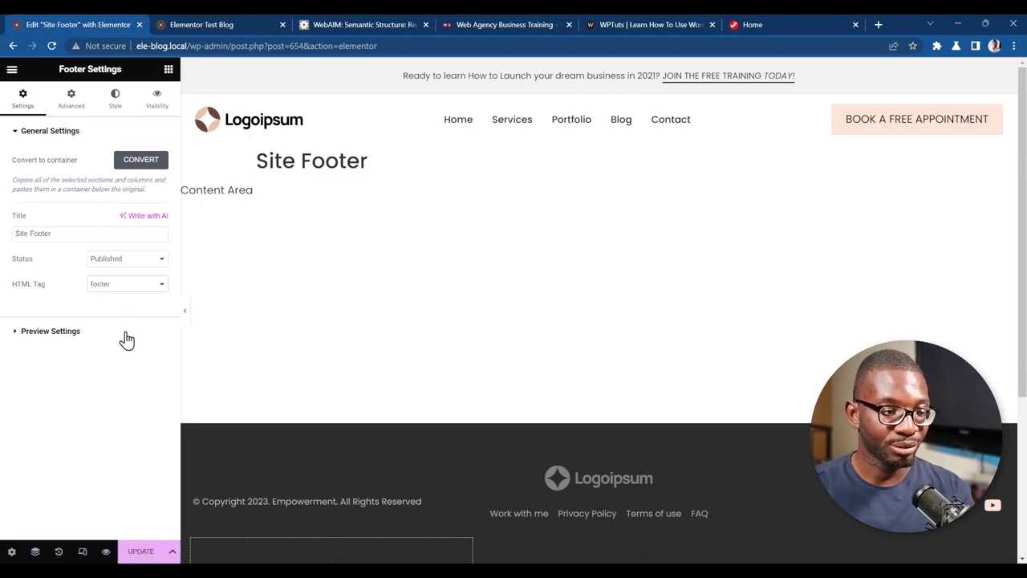
left_click(143, 554)
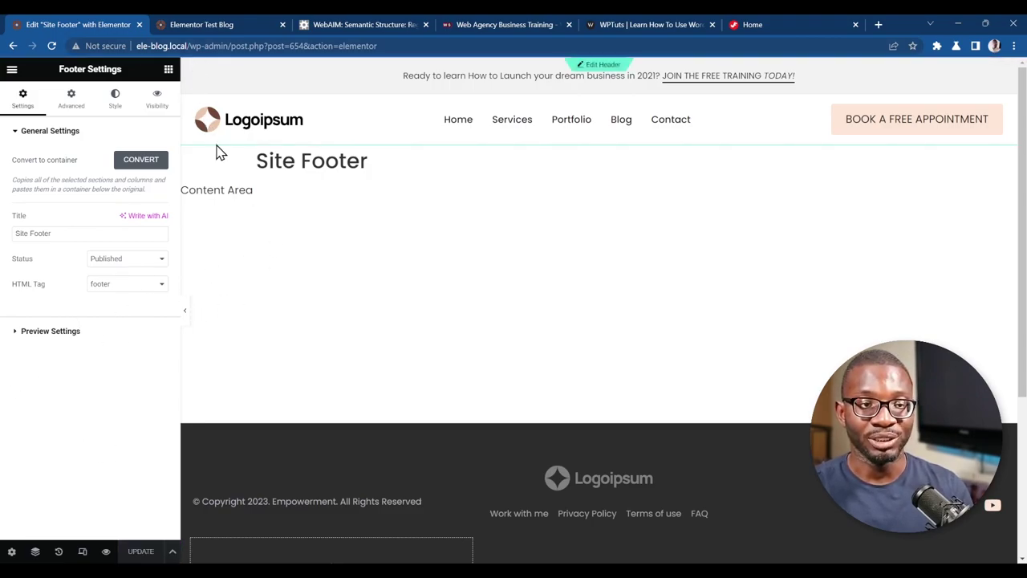
Switch to the Elementor Test Blog home page, reload it, mark its landmarks, and examine them from the banner down to the footer
left_click(210, 29)
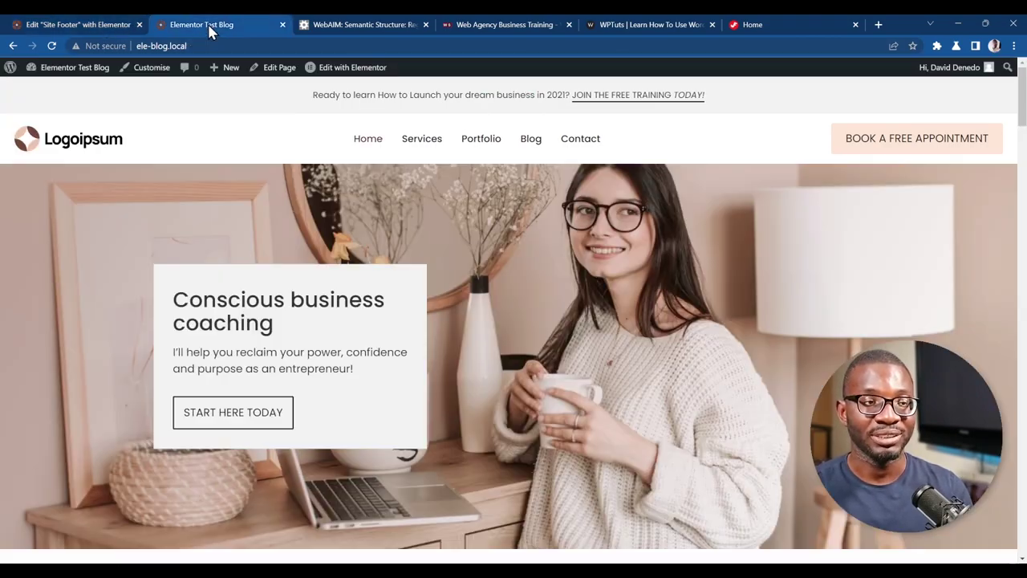
left_click(51, 45)
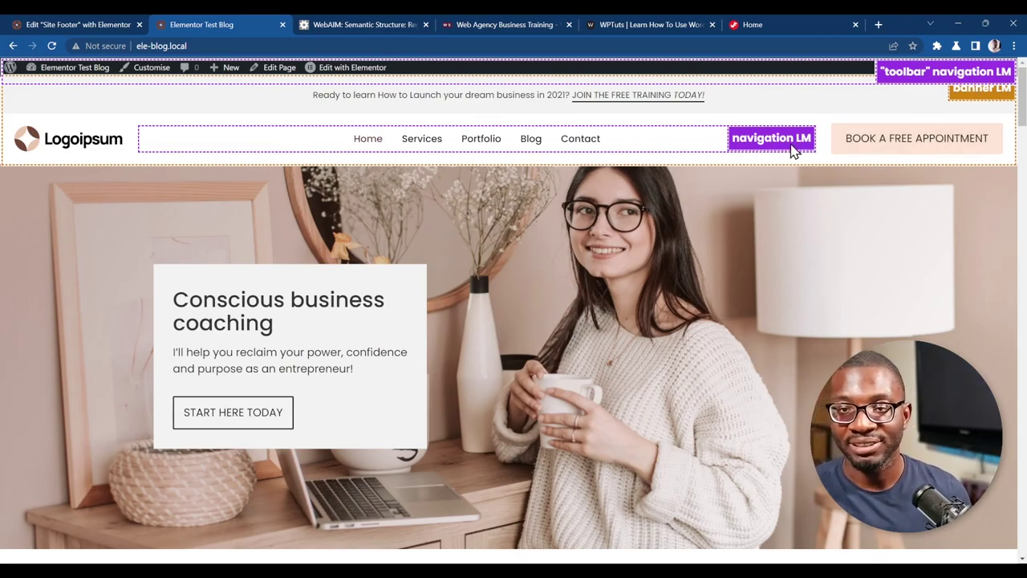
scroll(783, 268, "down", 20)
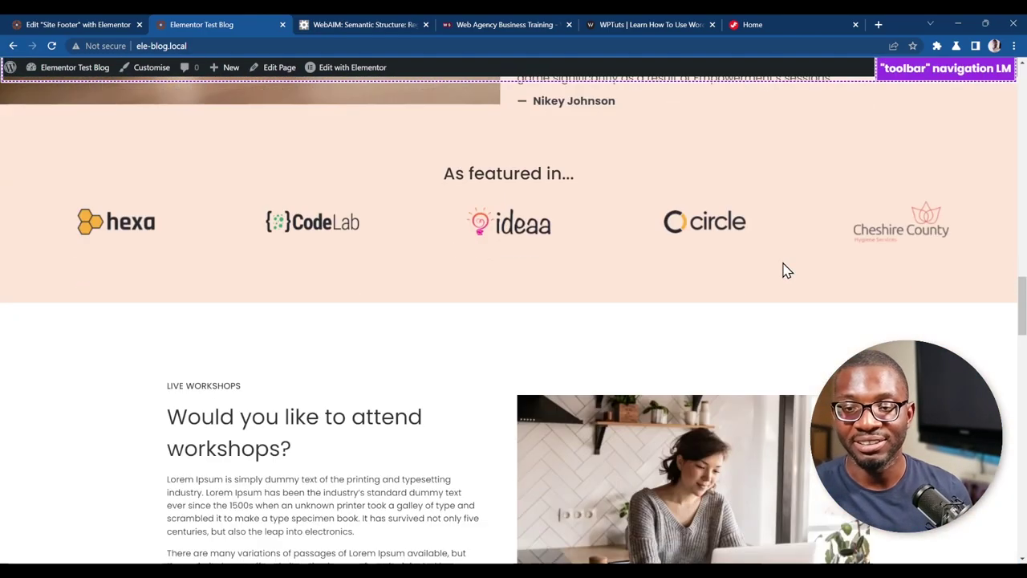
scroll(783, 274, "down", 12)
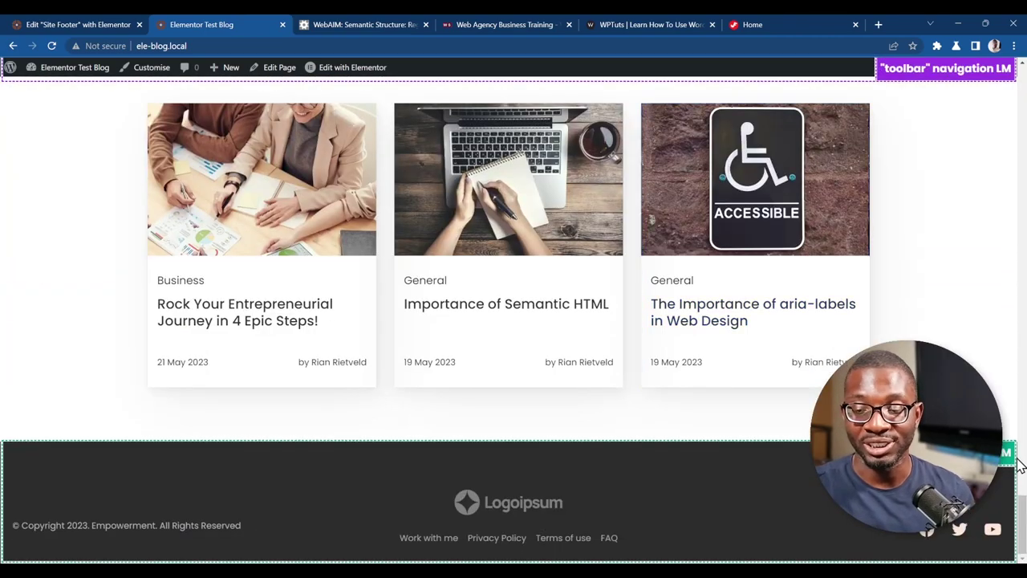
scroll(854, 286, "up", 3)
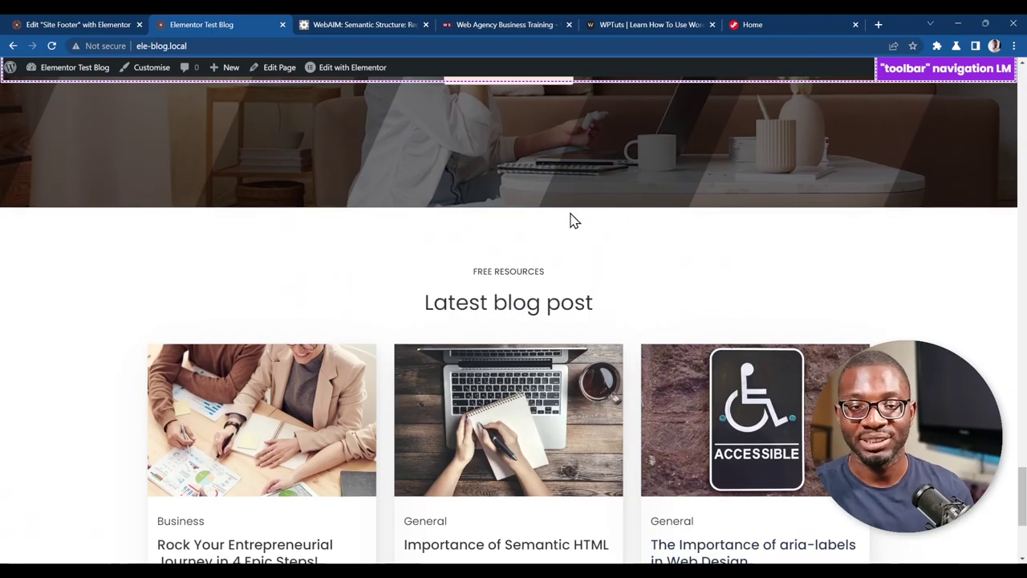
scroll(631, 257, "up", 15)
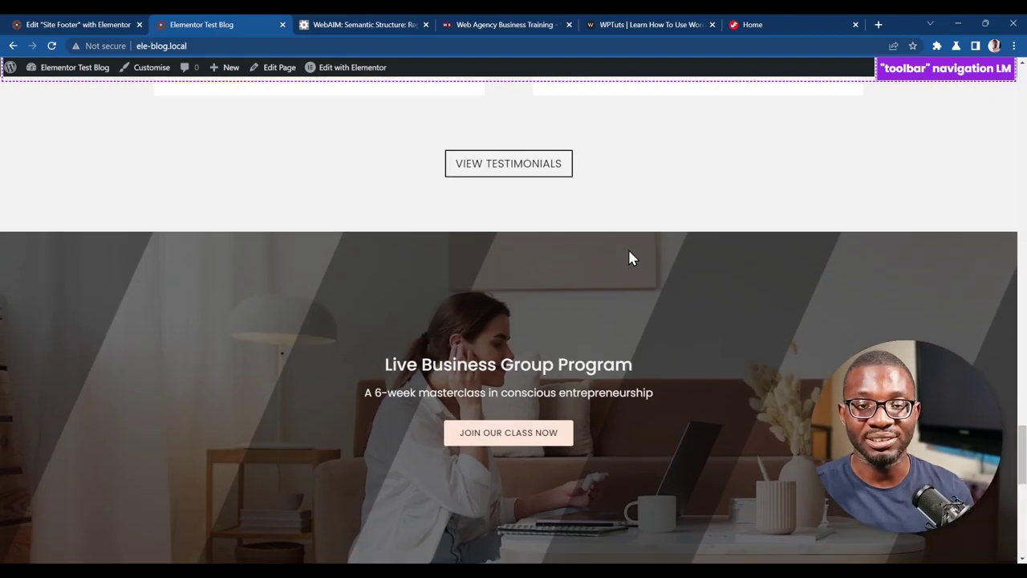
scroll(631, 257, "up", 20)
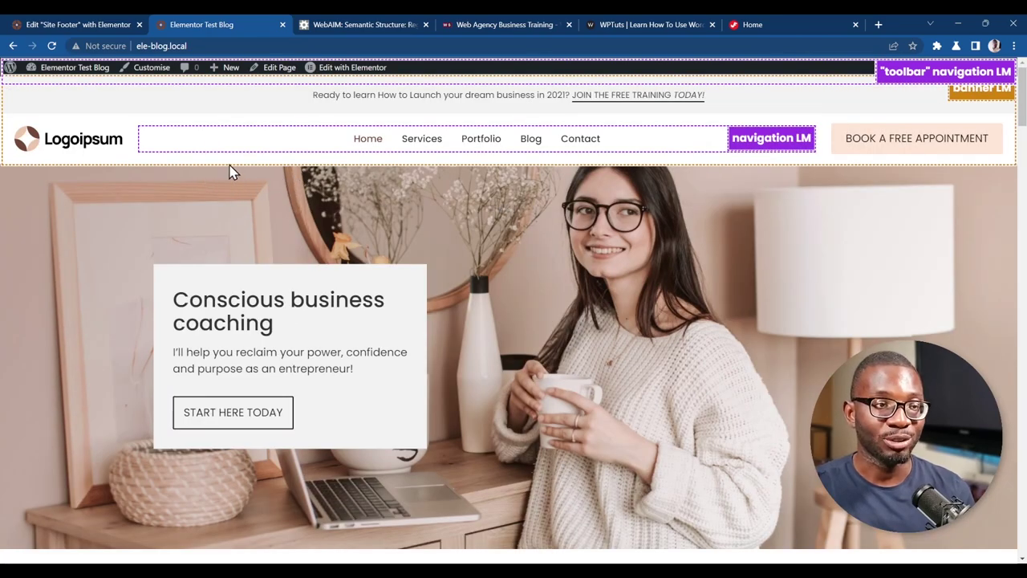
Open the Home page in the Elementor editor and examine its general post settings
mouse_move(325, 70)
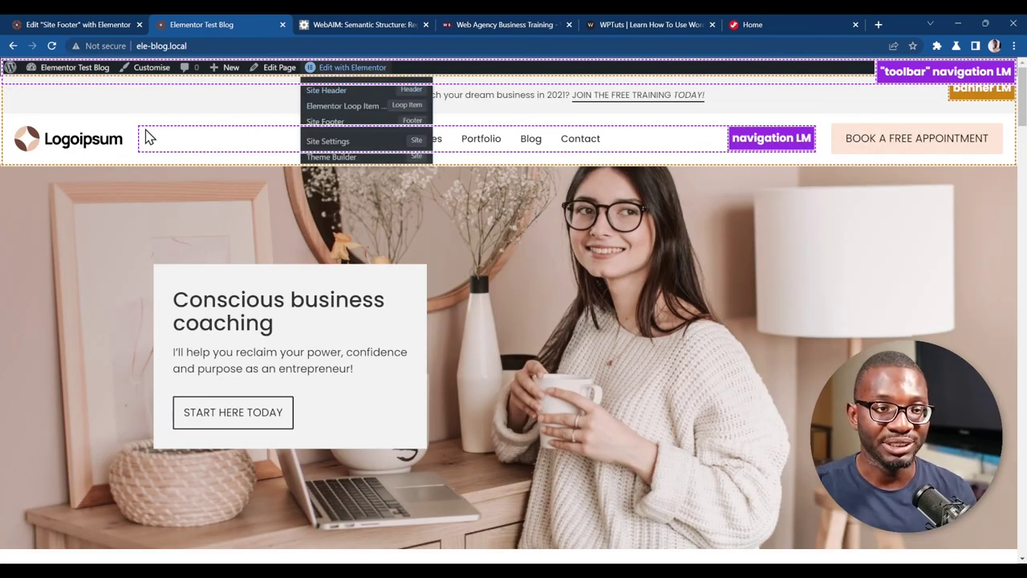
key("ctrl+r")
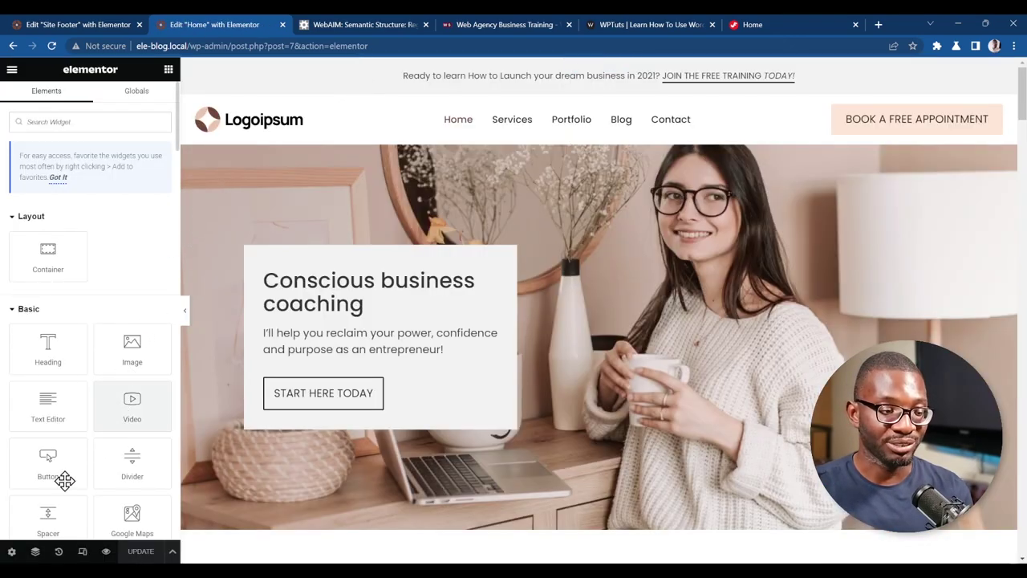
left_click(11, 551)
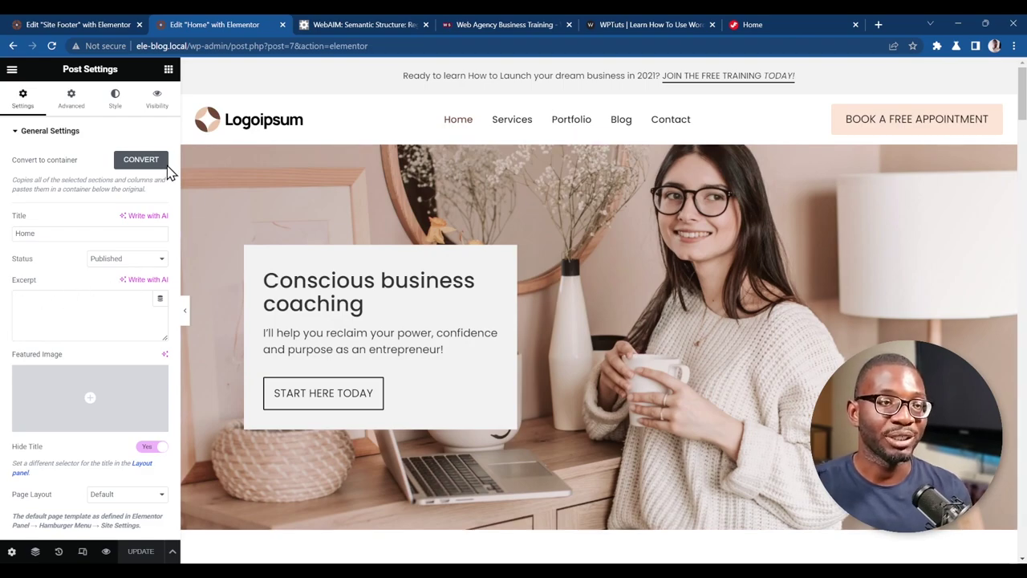
Switch to the Theme Builder and open Single Page Template DD from the Single Page parts for editing
left_click(93, 23)
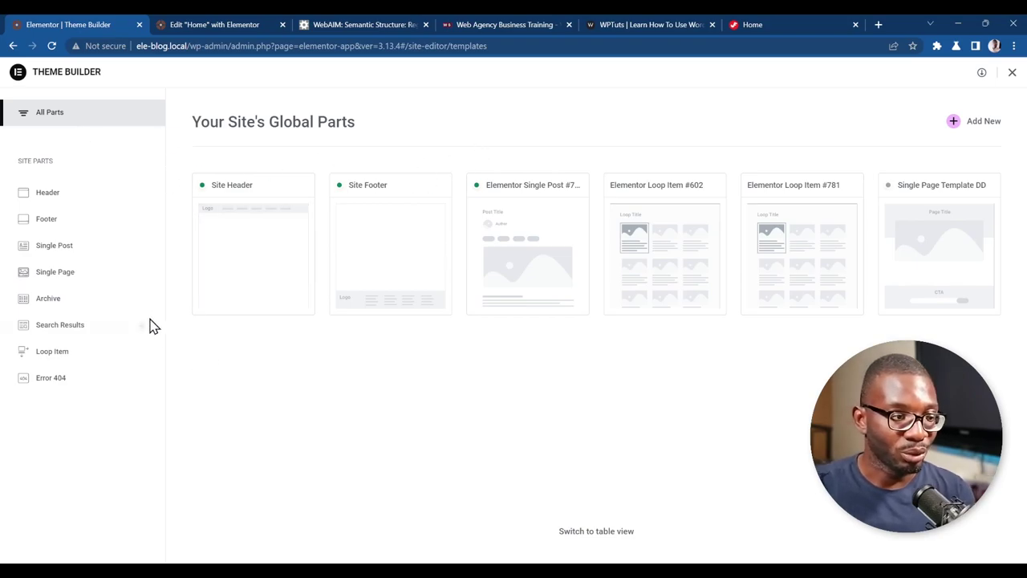
left_click(88, 279)
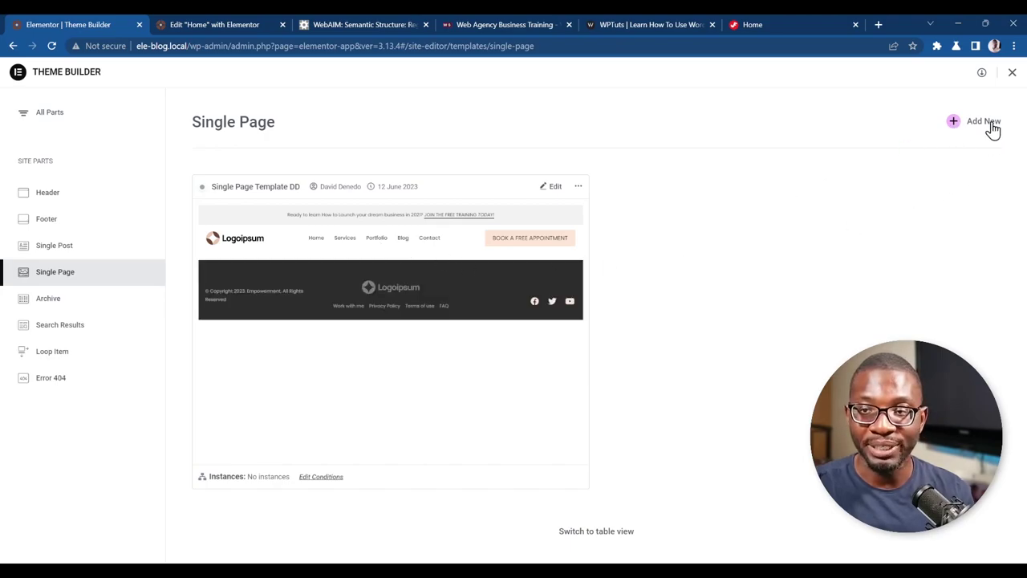
left_click(551, 187)
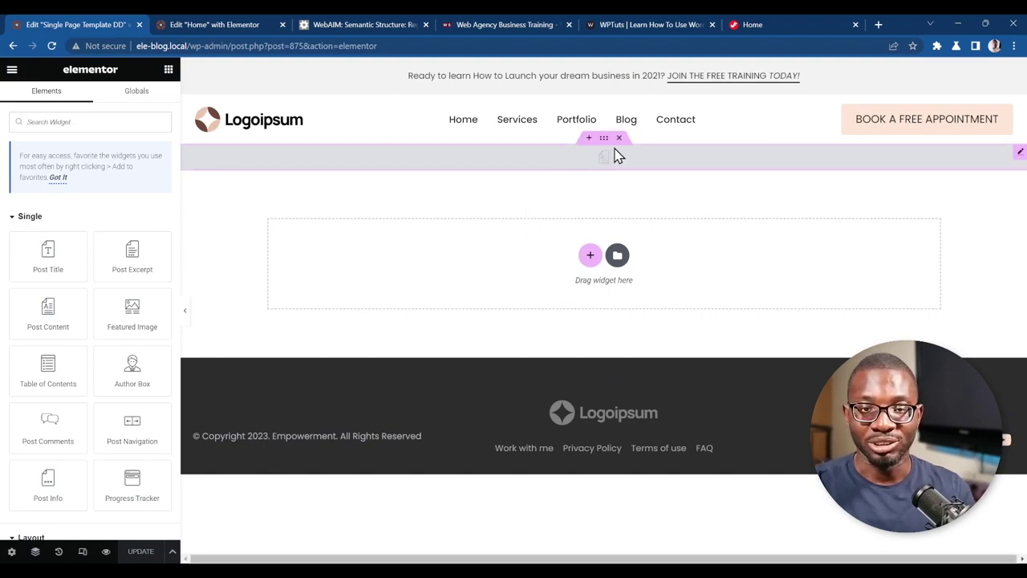
Delete the template's existing container and add a row-direction Flexbox container with its content width set to Full Width
left_click(618, 138)
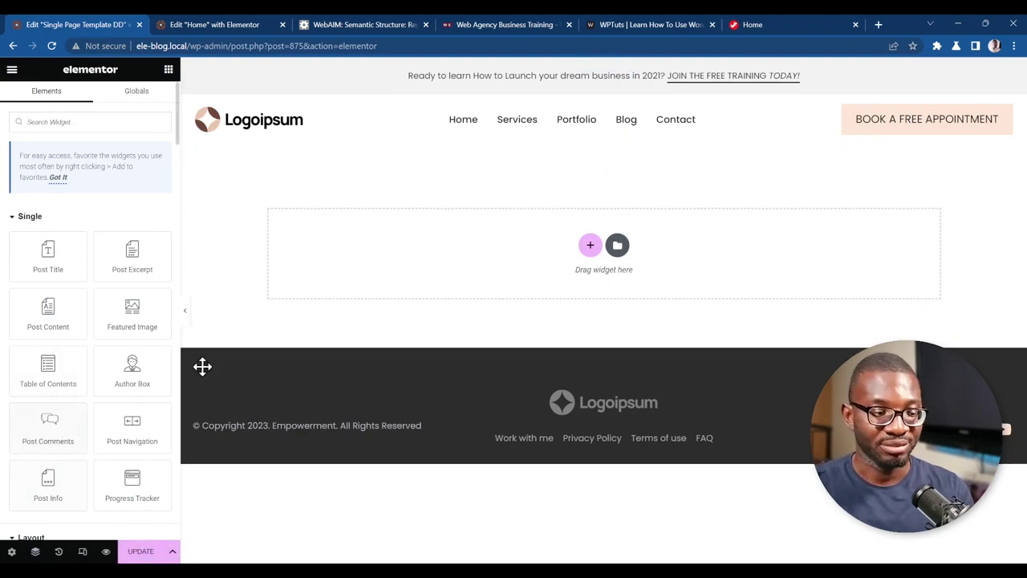
left_click(588, 249)
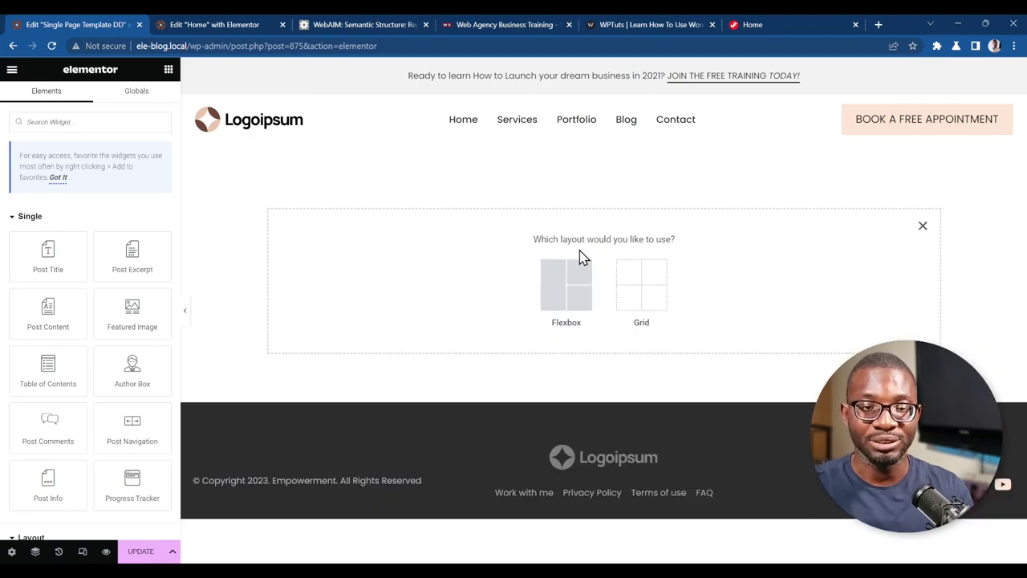
left_click(562, 297)
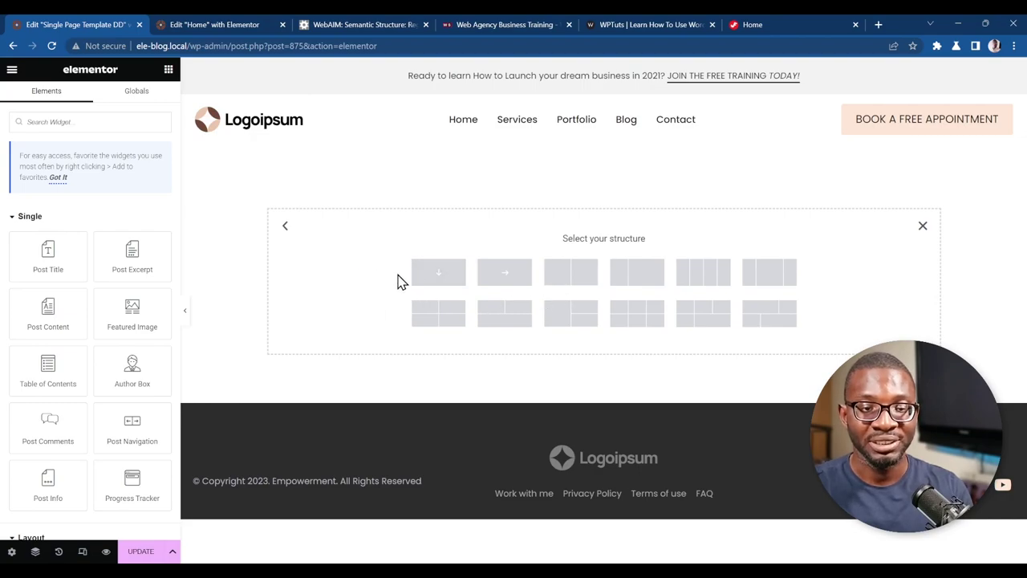
left_click(506, 276)
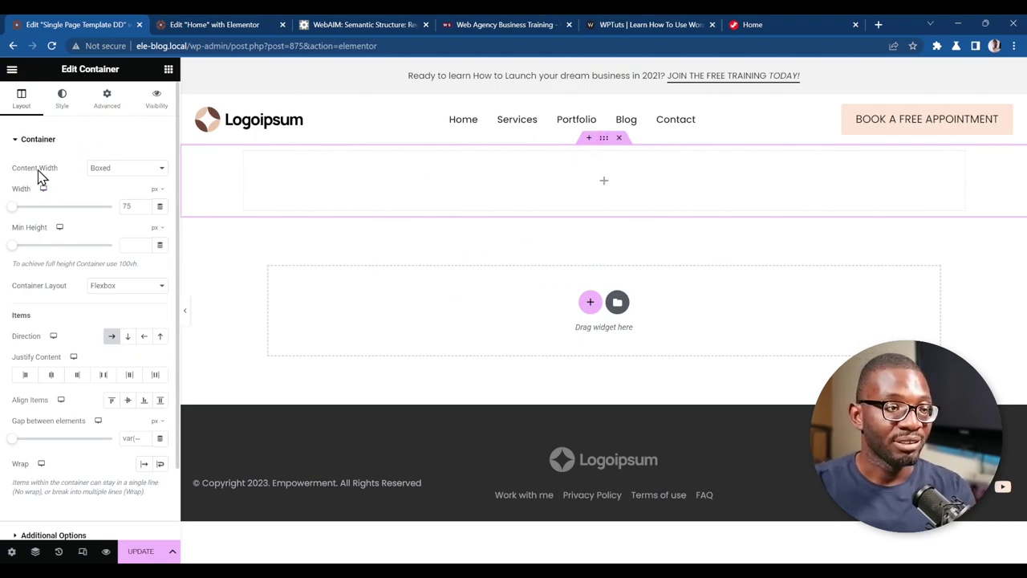
left_click(124, 197)
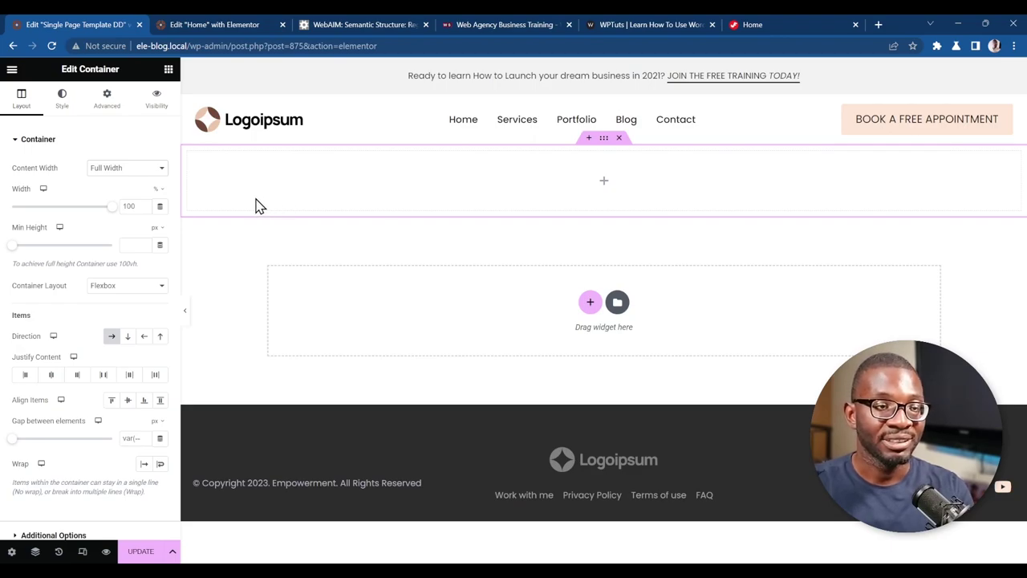
Add a Post Content widget to the new container and set the container's padding to 0 px on all sides
left_click(168, 70)
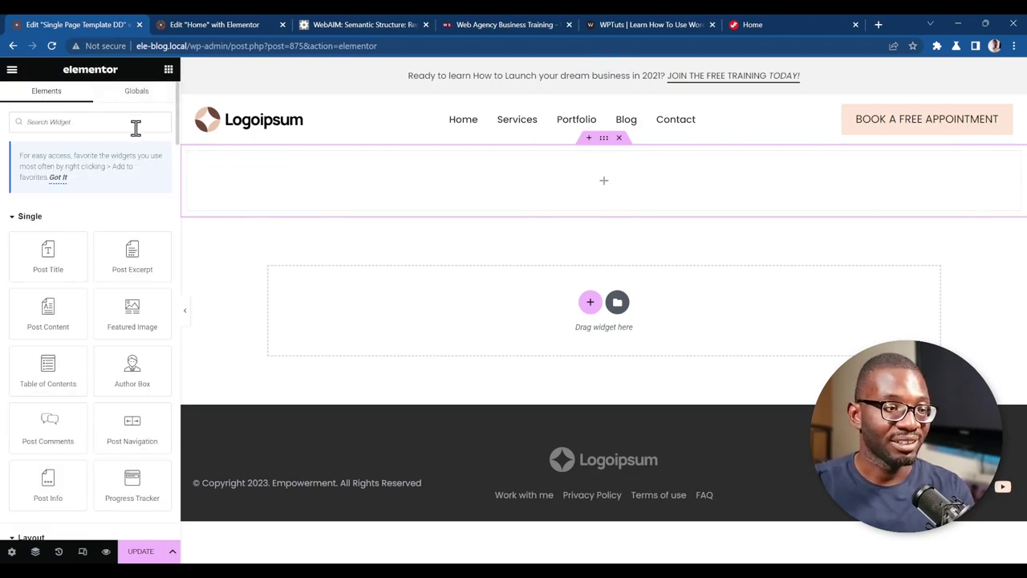
left_click_drag(40, 312, 425, 172)
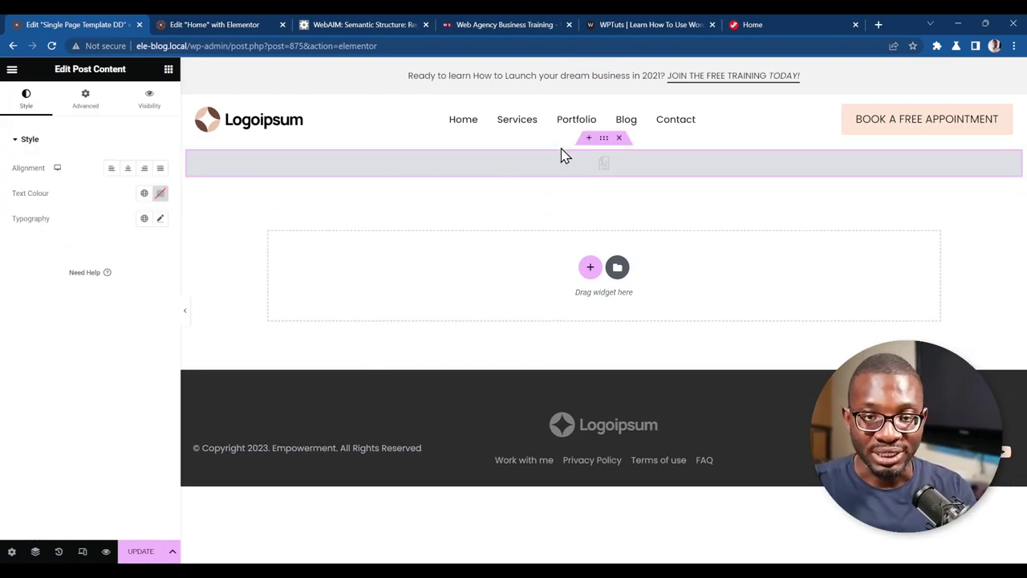
left_click(604, 139)
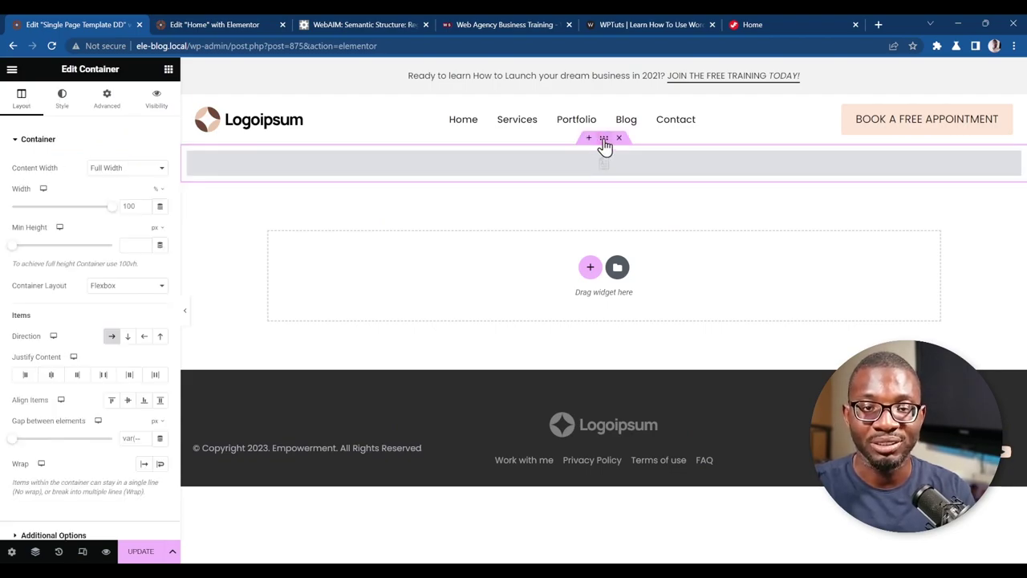
left_click(104, 100)
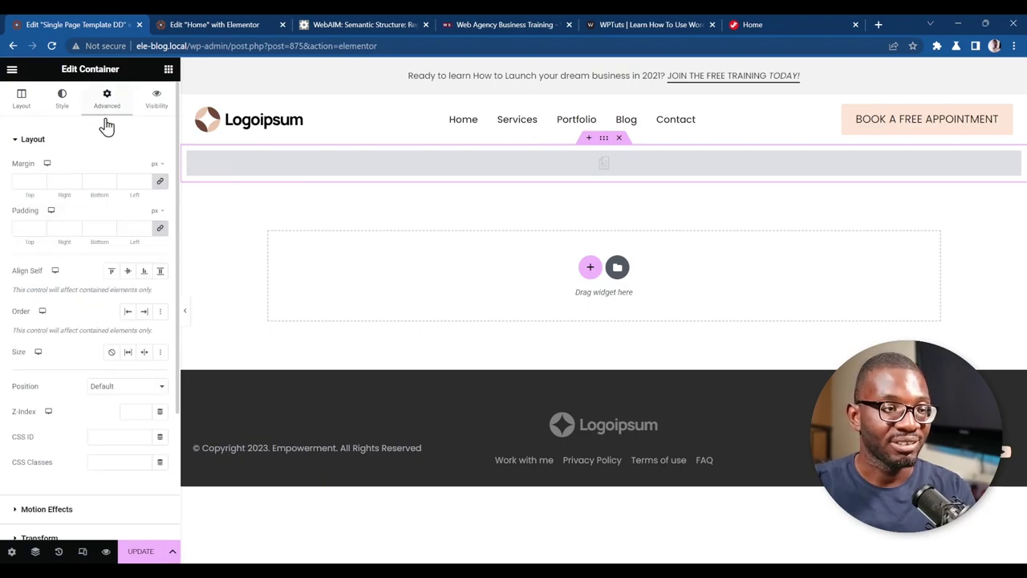
left_click(122, 227)
type("0")
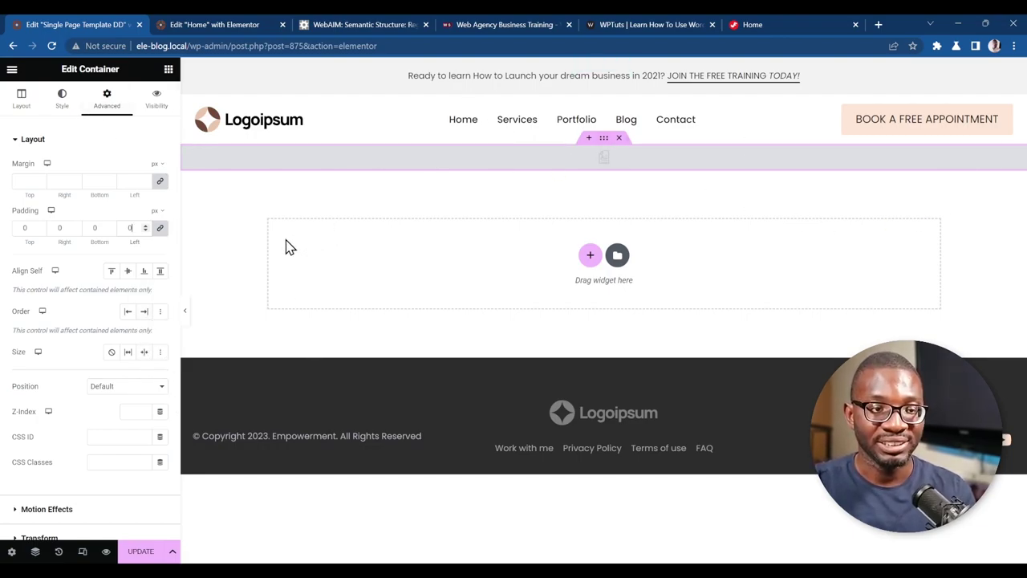
Set the single page template's HTML tag to main and save it with the display condition Include, Pages, All
left_click(12, 553)
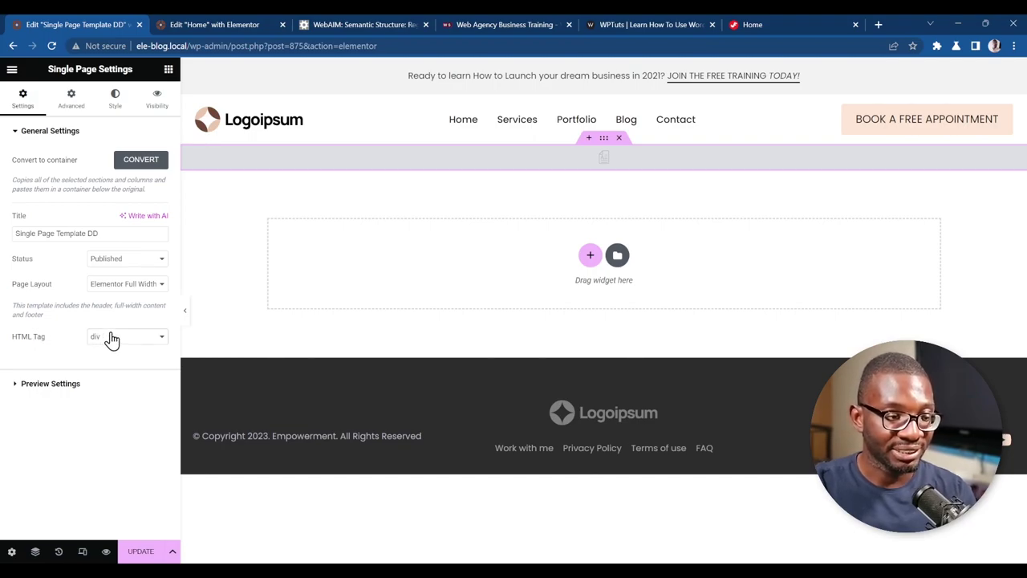
left_click(133, 365)
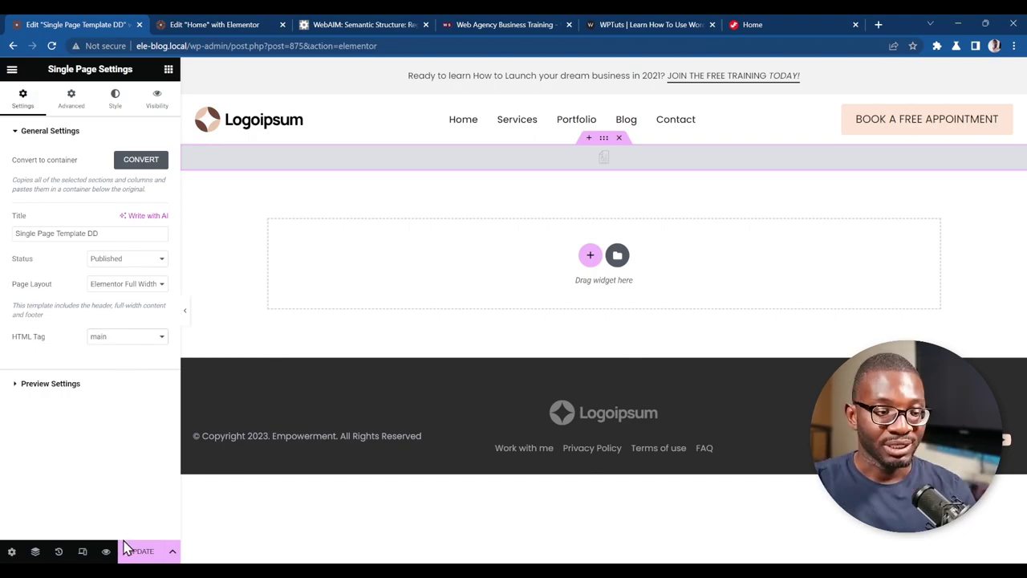
left_click(140, 551)
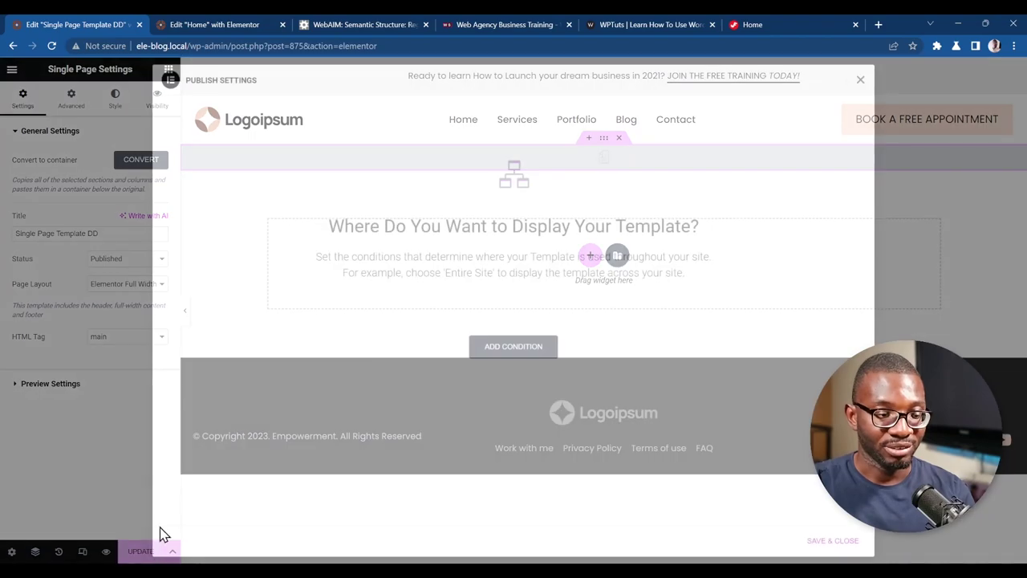
left_click(495, 352)
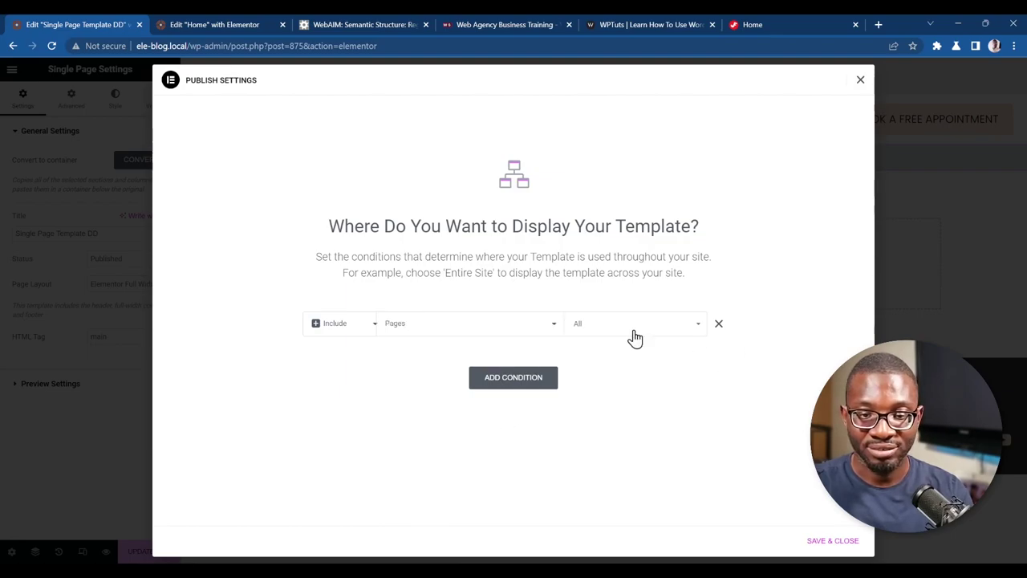
left_click(841, 542)
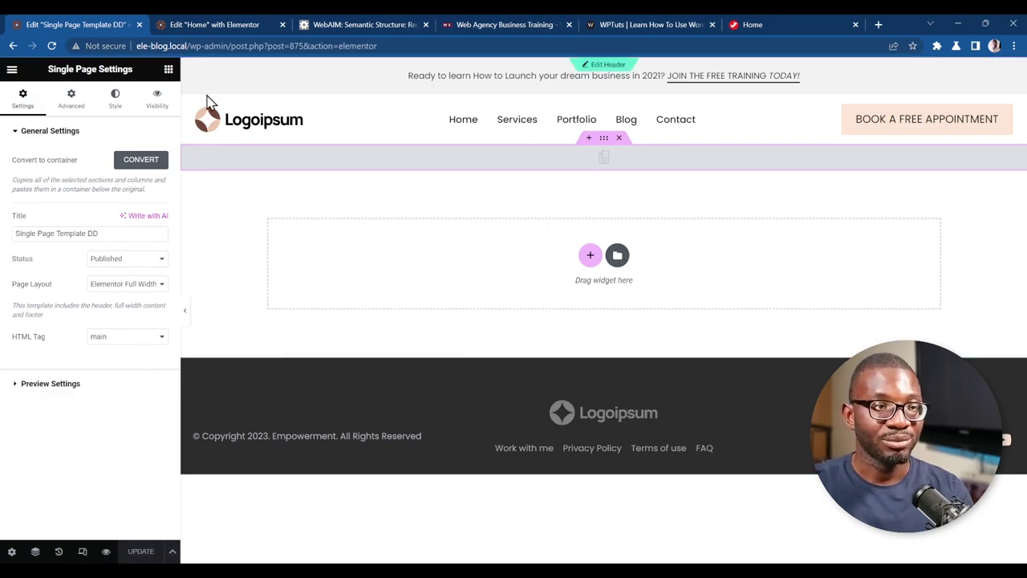
Switch from the template to the Home page editor, open the live Home page from it, and reload the page
left_click(222, 23)
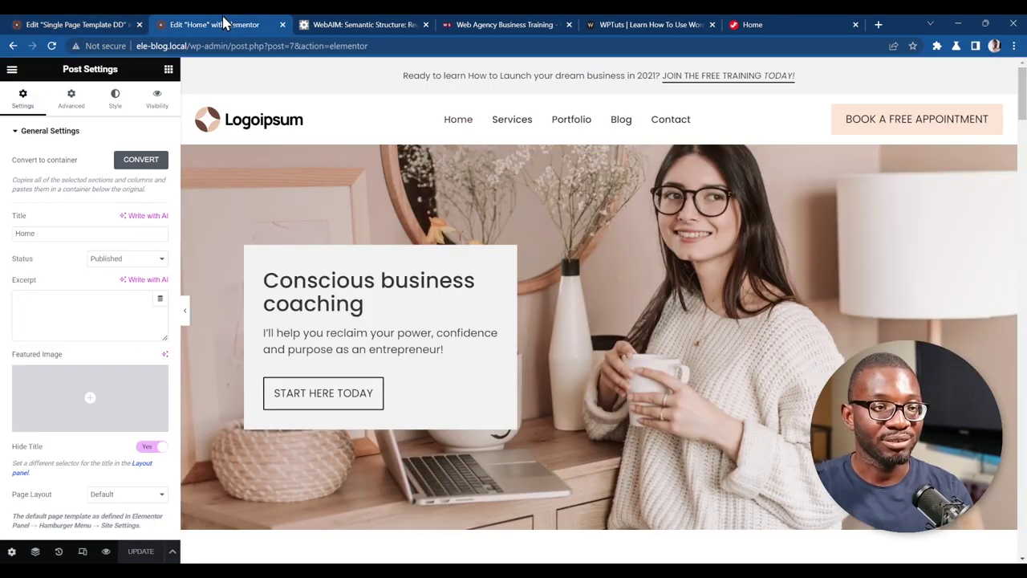
left_click(9, 70)
left_click(51, 305)
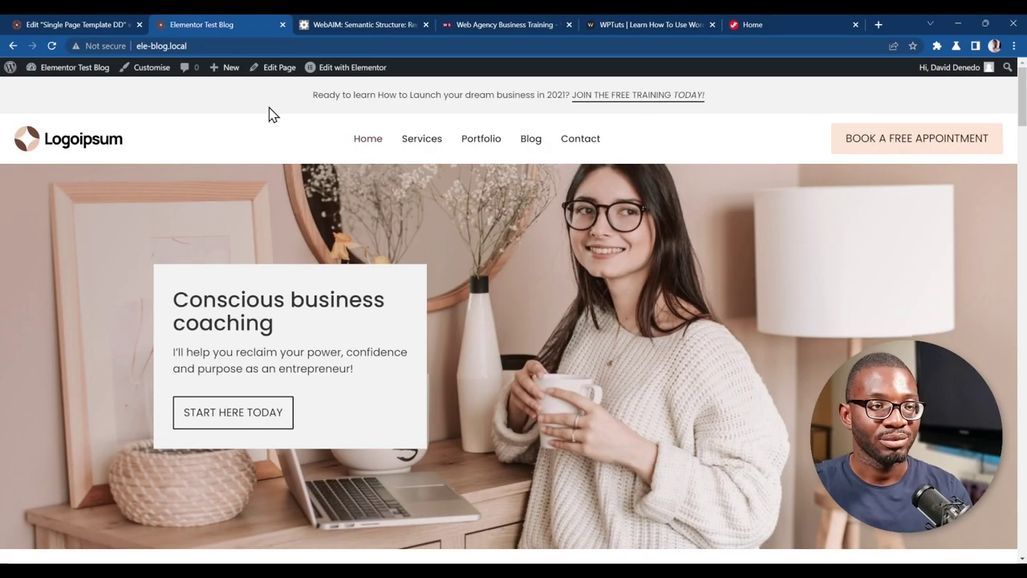
left_click(51, 46)
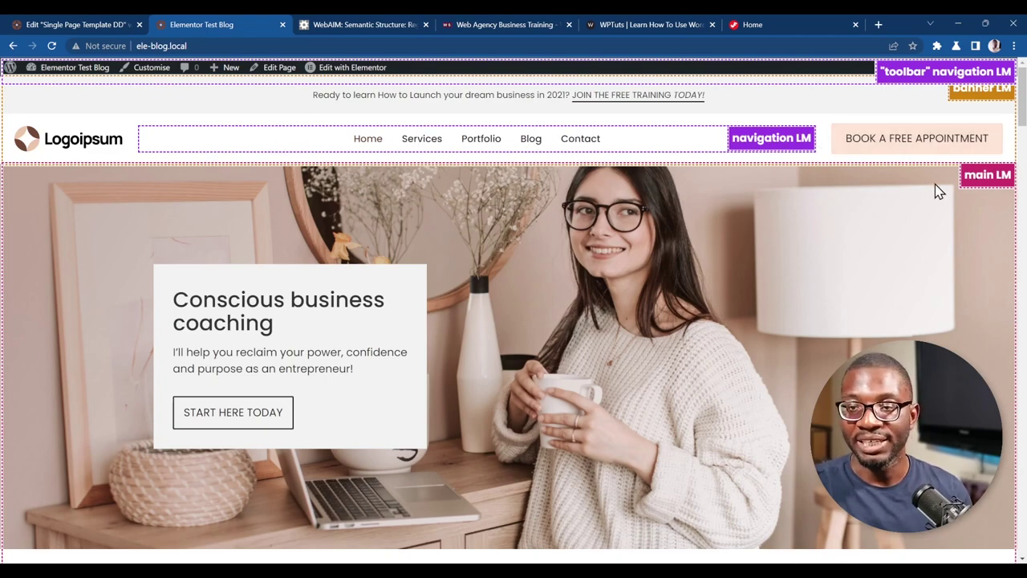
Examine the landmark outlines across the whole live Home page, from the header through the main content to the footer
scroll(1009, 199, "down", 15)
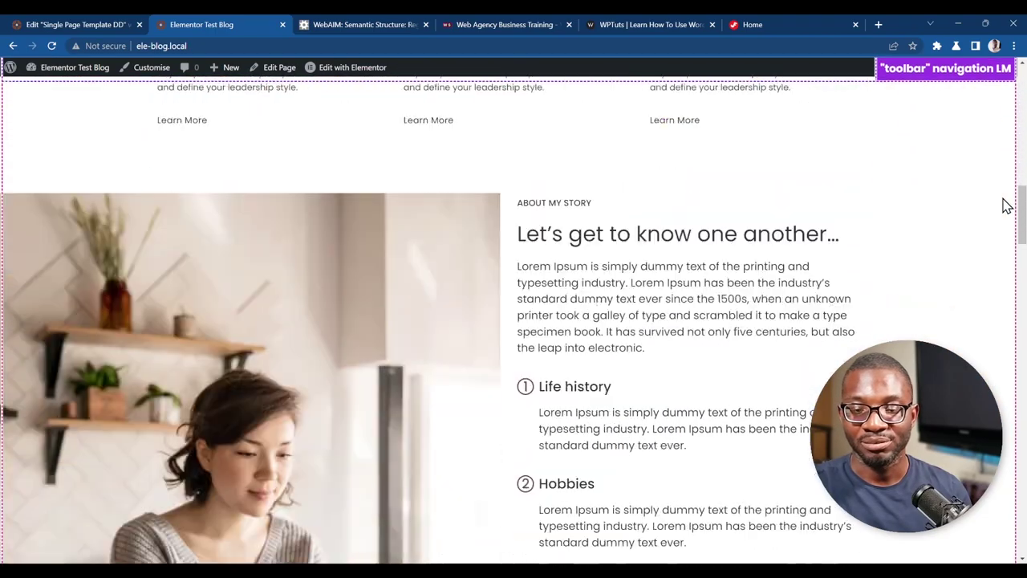
scroll(1007, 205, "down", 20)
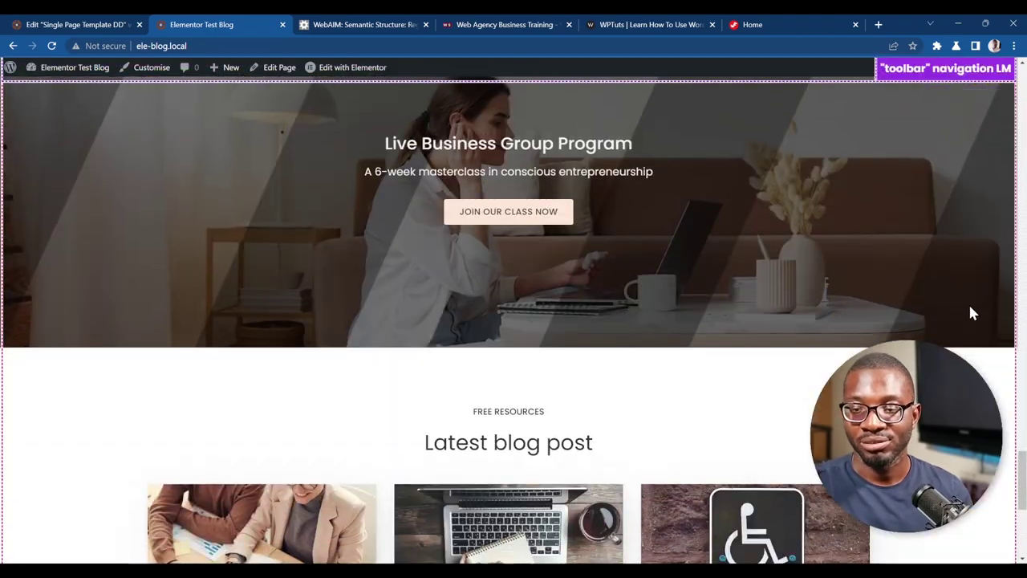
scroll(970, 315, "down", 5)
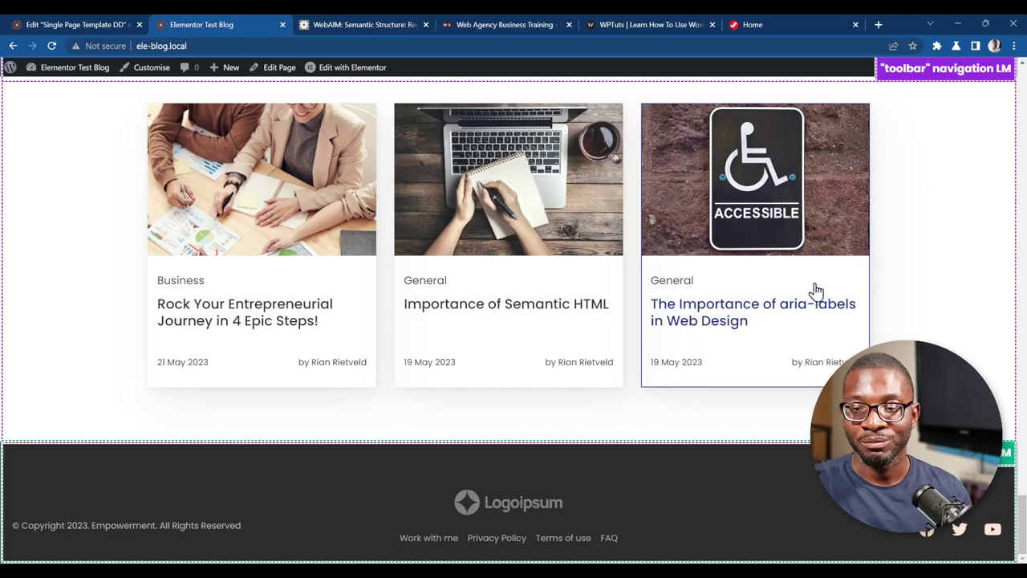
scroll(777, 229, "up", 10)
scroll(777, 228, "up", 15)
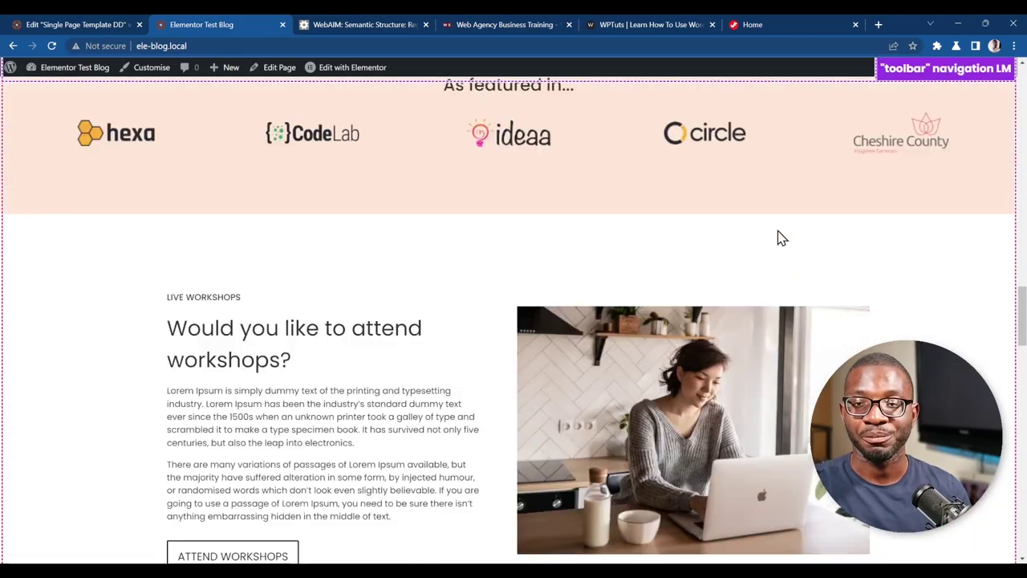
scroll(782, 237, "up", 3)
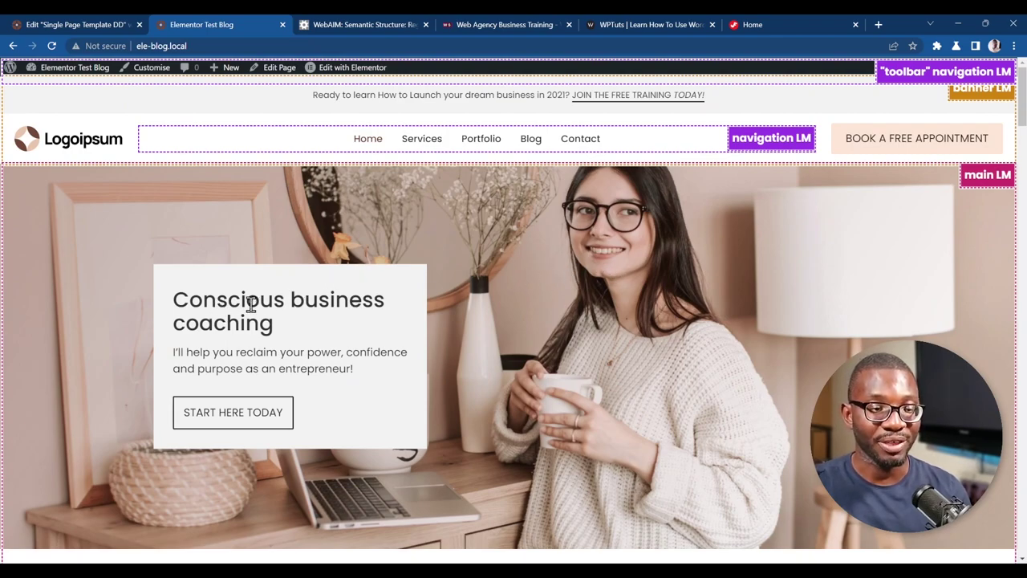
scroll(367, 348, "down", 3)
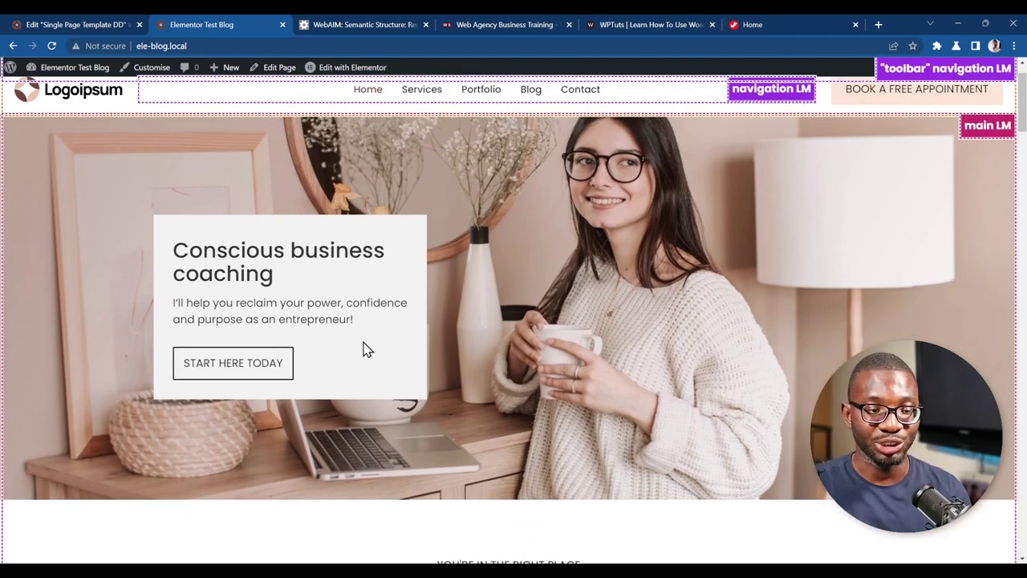
scroll(353, 345, "up", 3)
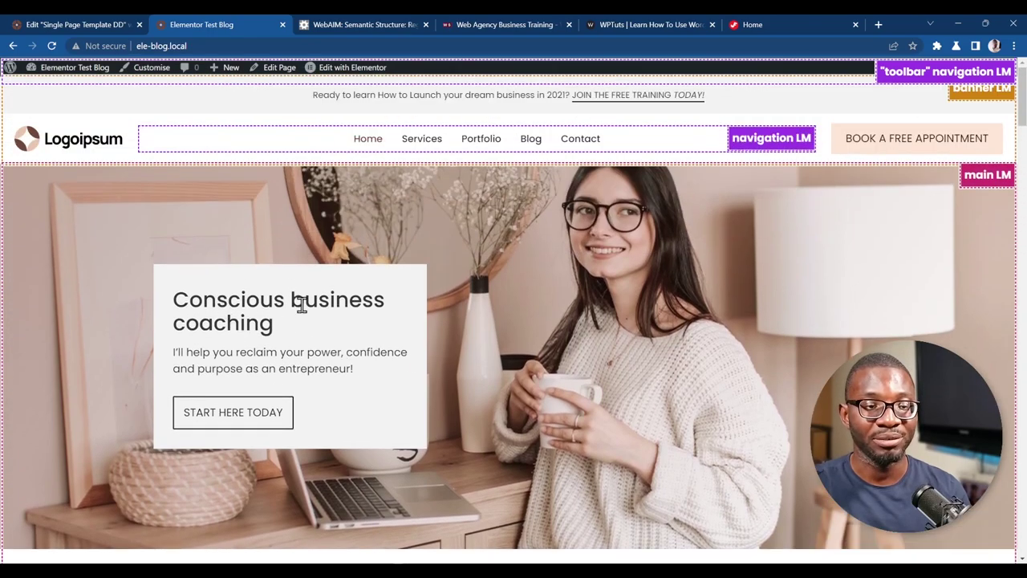
scroll(351, 337, "down", 6)
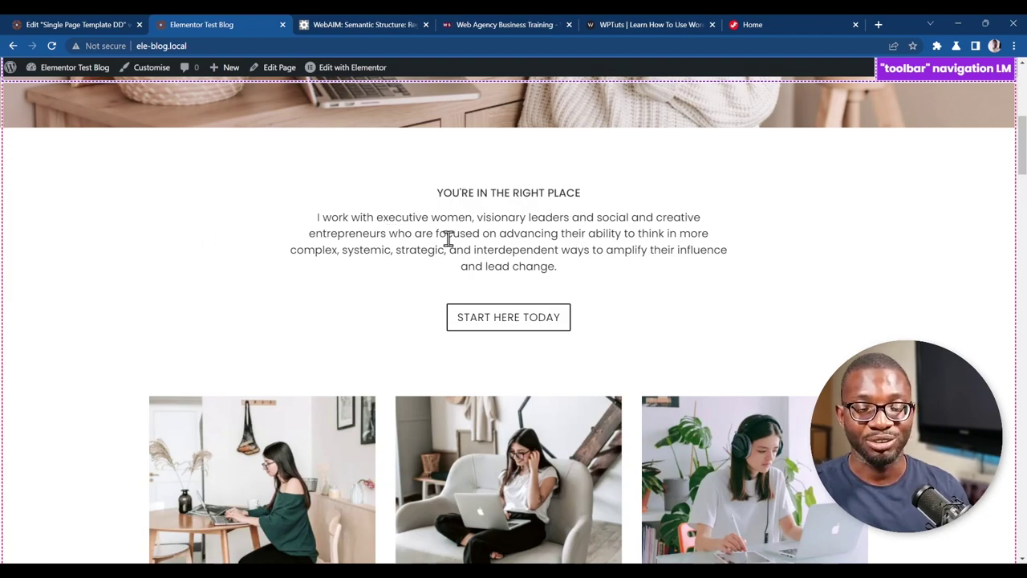
scroll(568, 252, "down", 3)
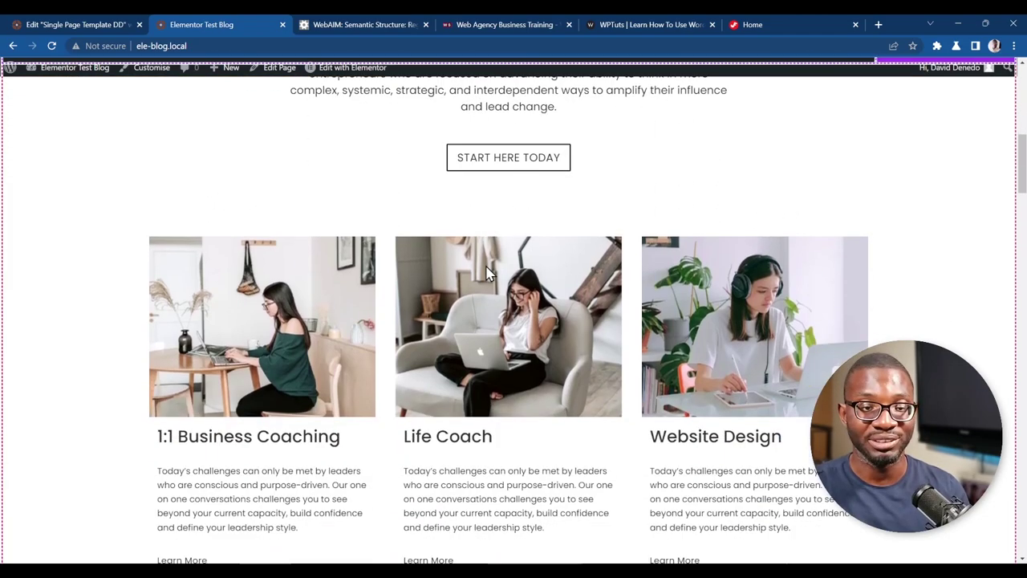
scroll(474, 202, "up", 7)
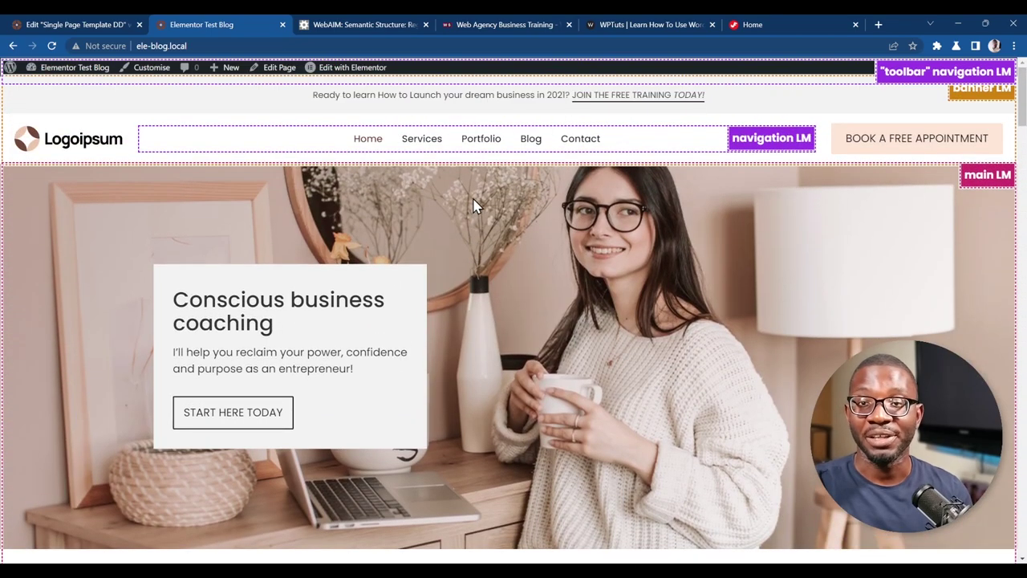
scroll(474, 202, "down", 5)
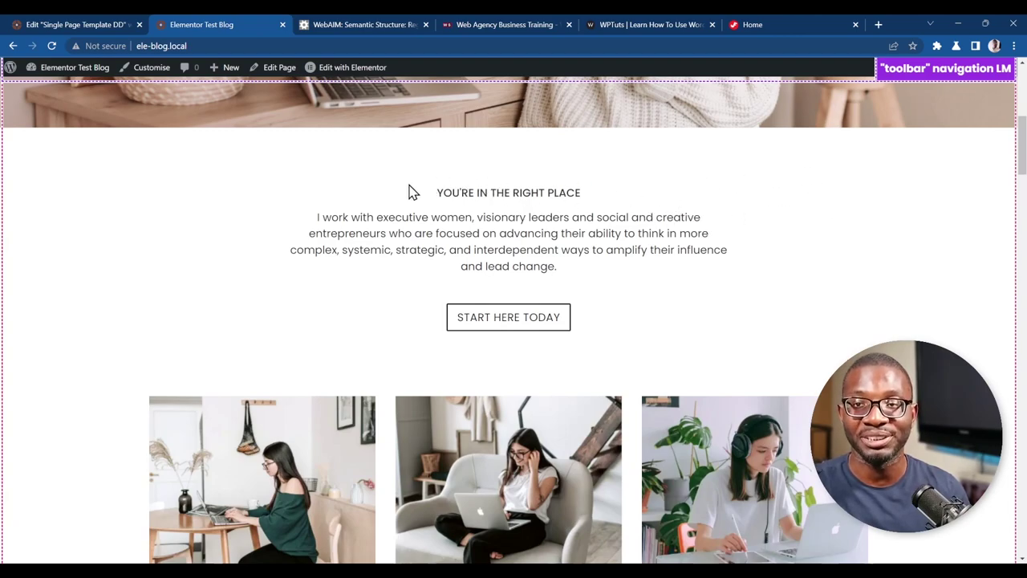
scroll(621, 268, "down", 5)
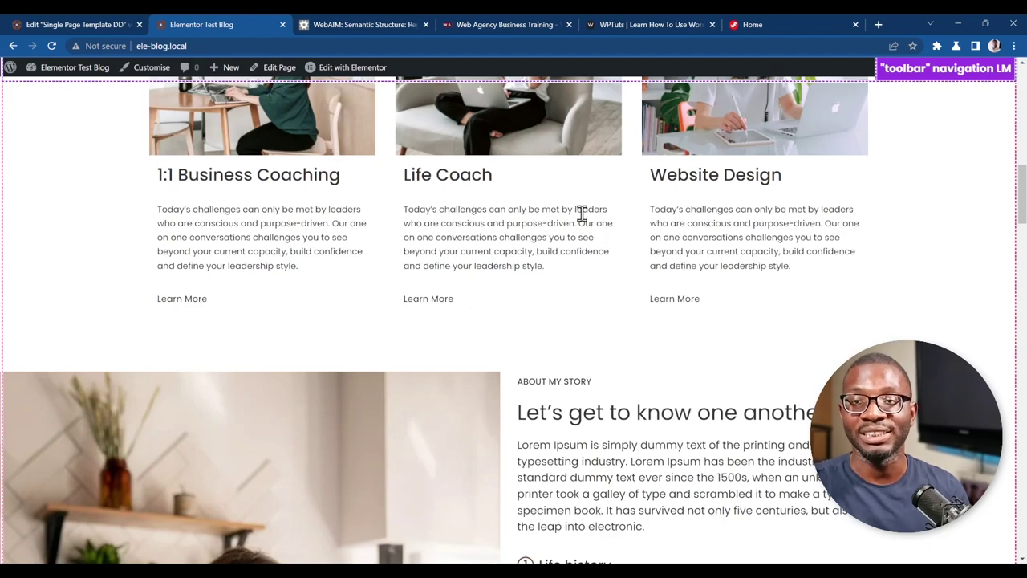
key("Home")
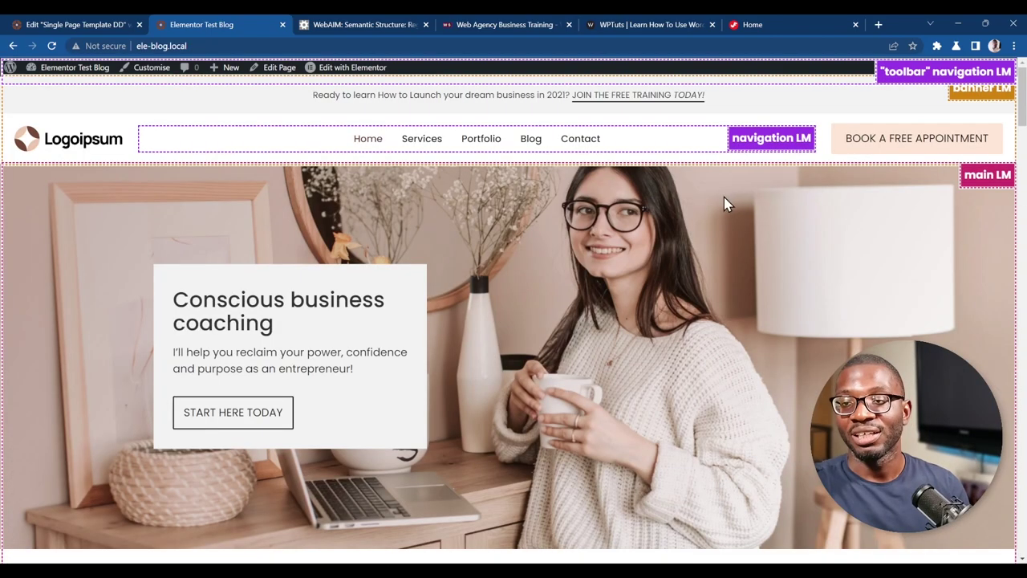